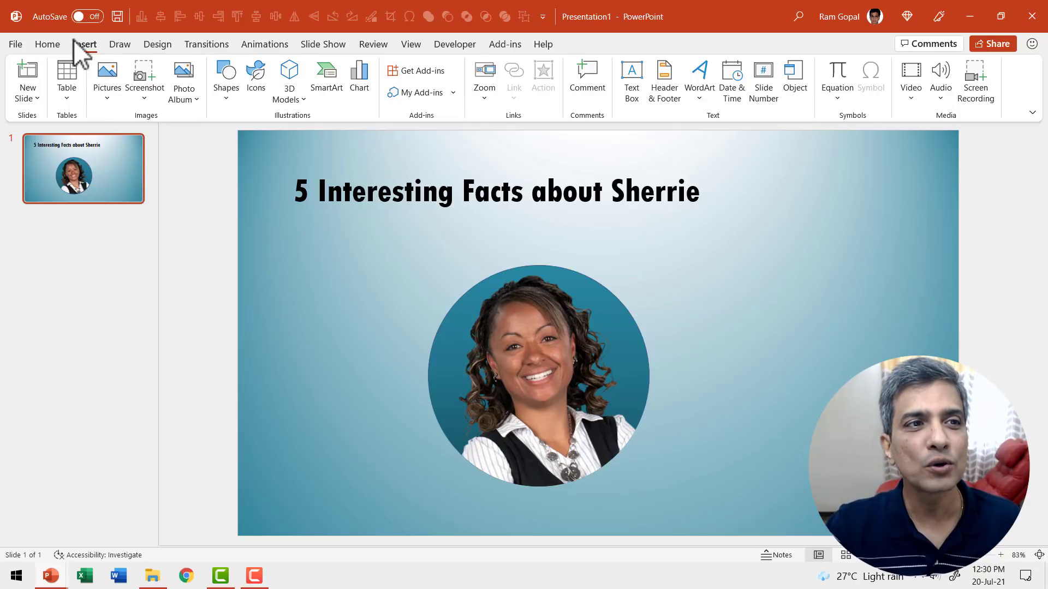
Draw a small oval circle just below the title, above the photo
click(48, 44)
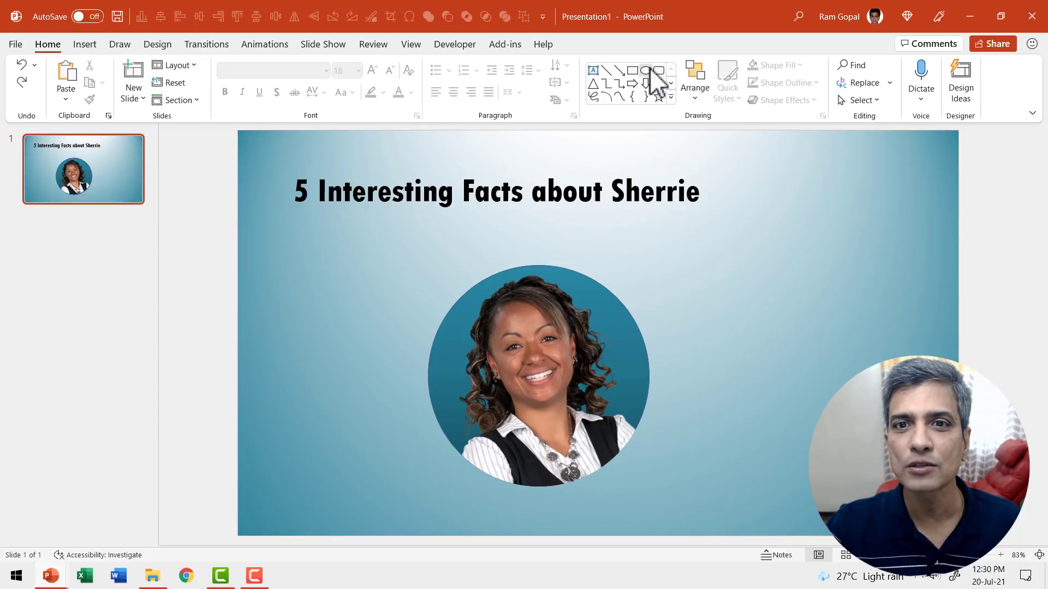
click(645, 71)
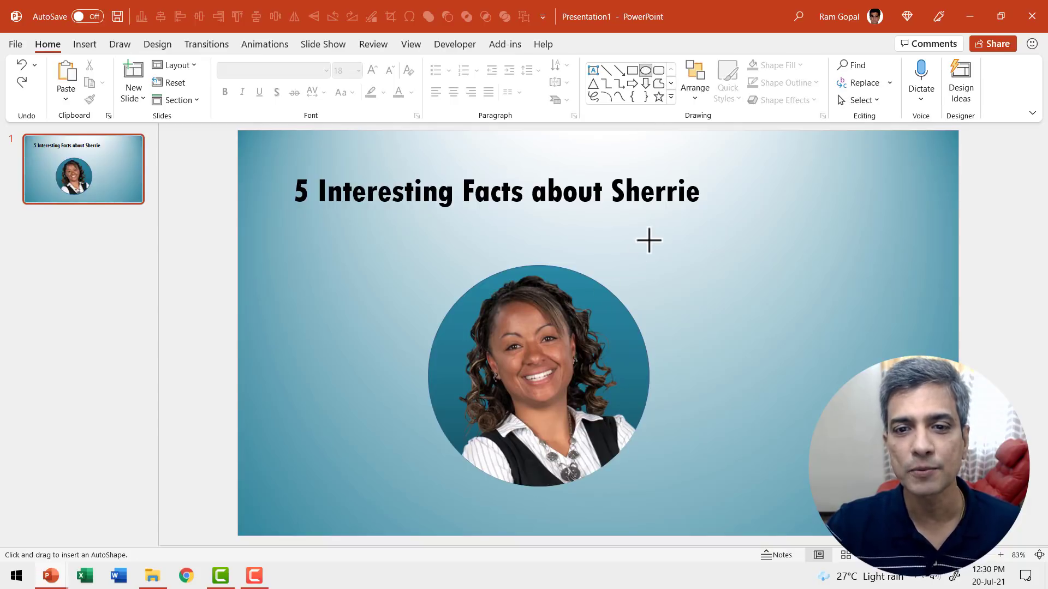
drag(651, 236, 674, 259)
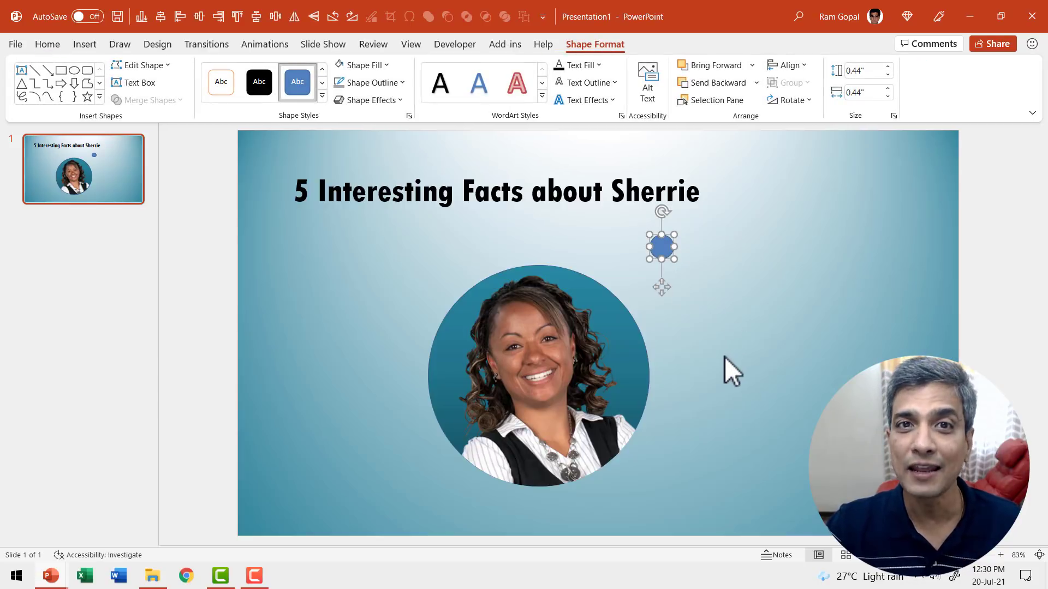
Fill the circle yellow and apply the Preset 5 shadow effect
click(364, 65)
click(373, 194)
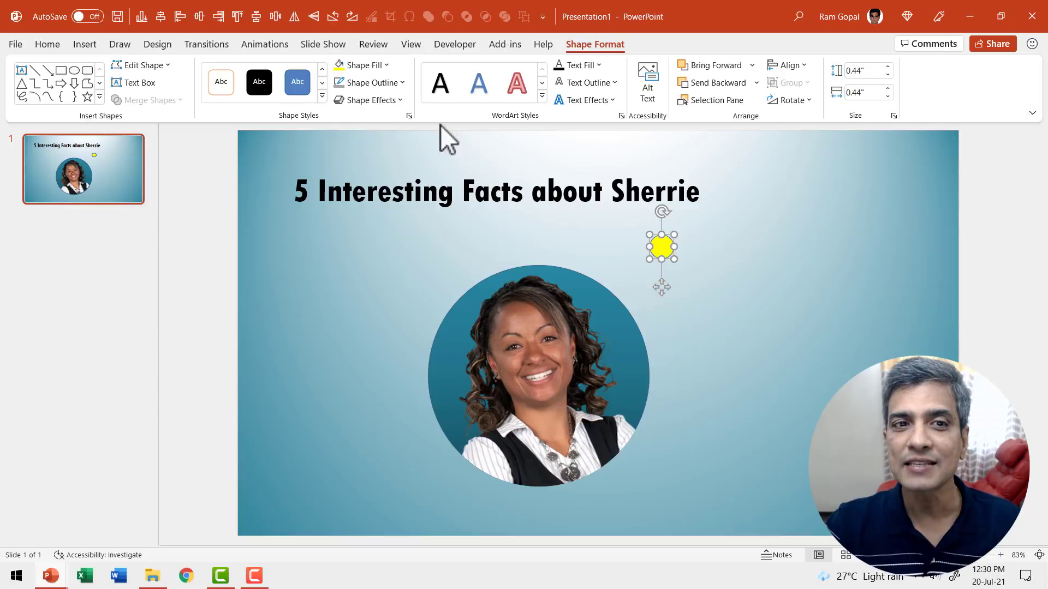
click(375, 101)
mouse_move(391, 121)
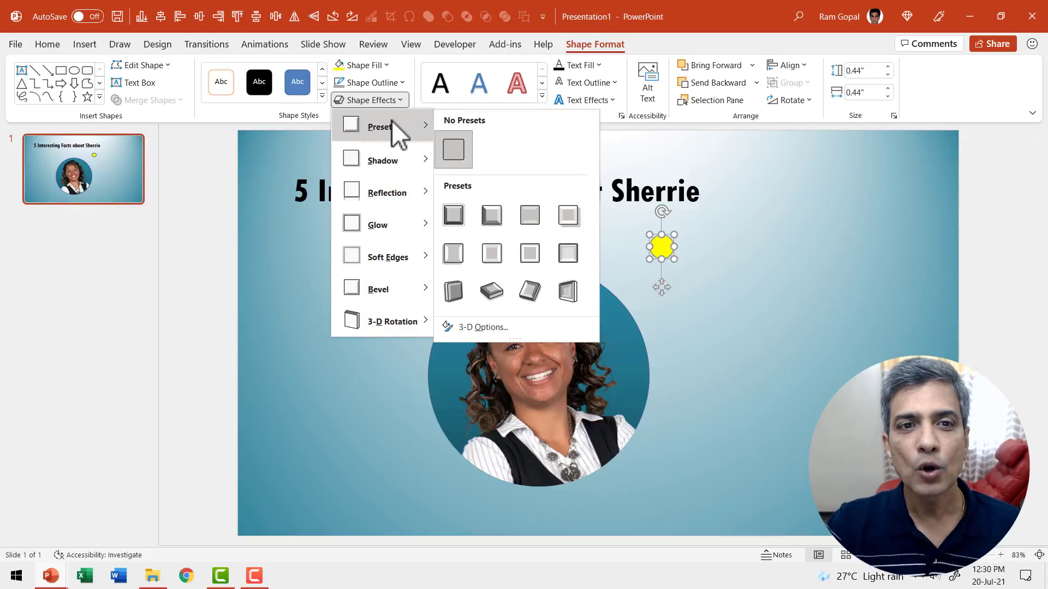
click(454, 253)
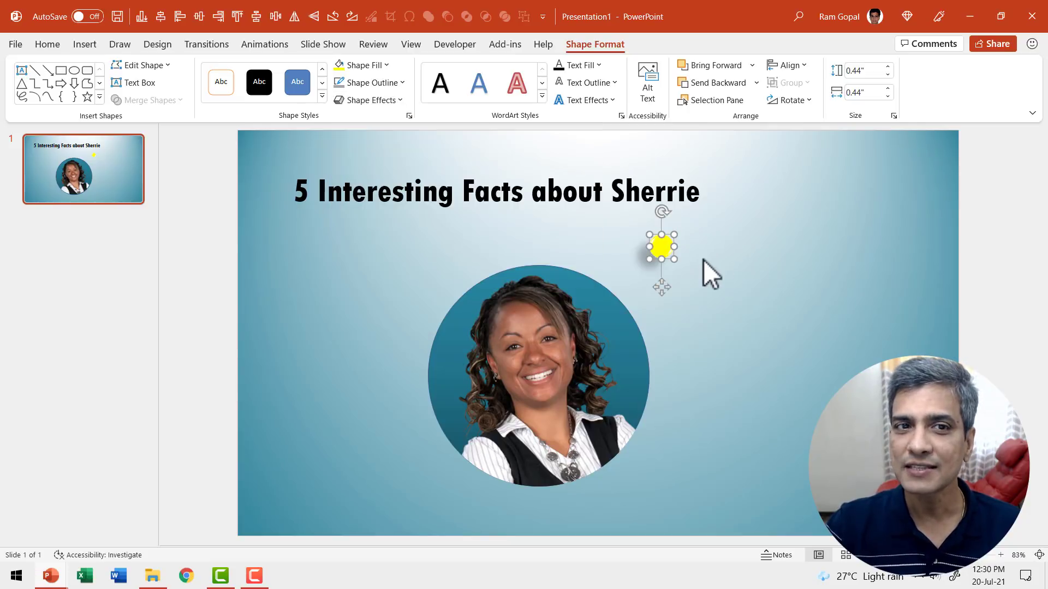
Set the yellow dot's outline thickness
click(374, 83)
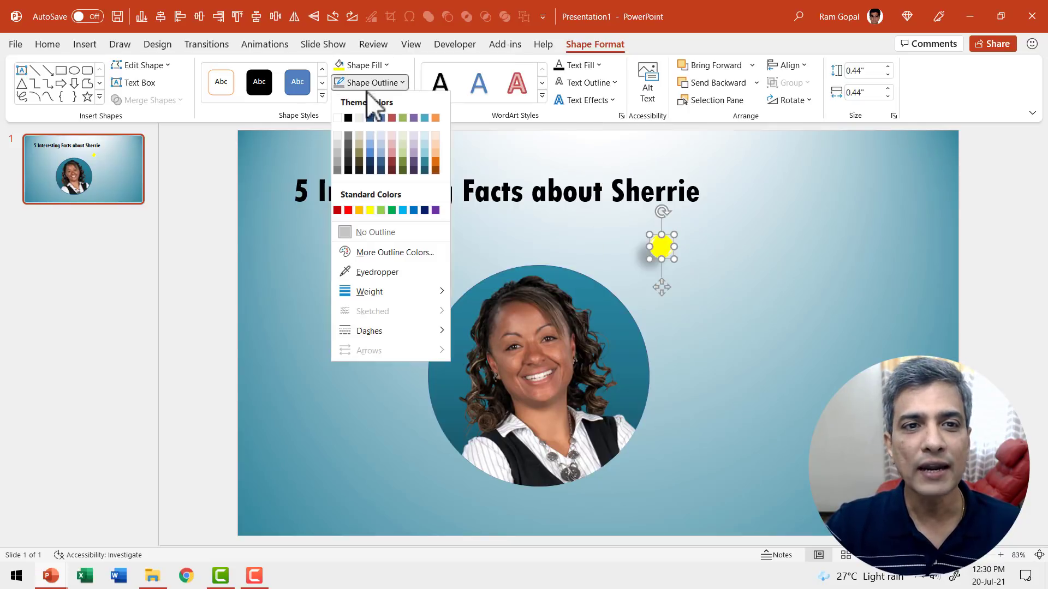
click(339, 119)
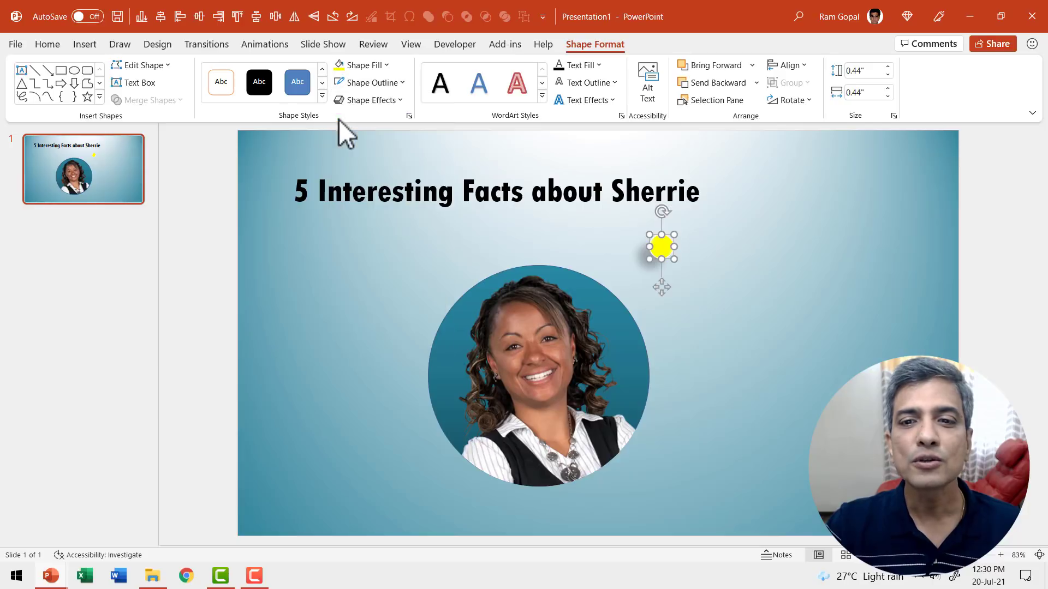
click(387, 85)
mouse_move(379, 293)
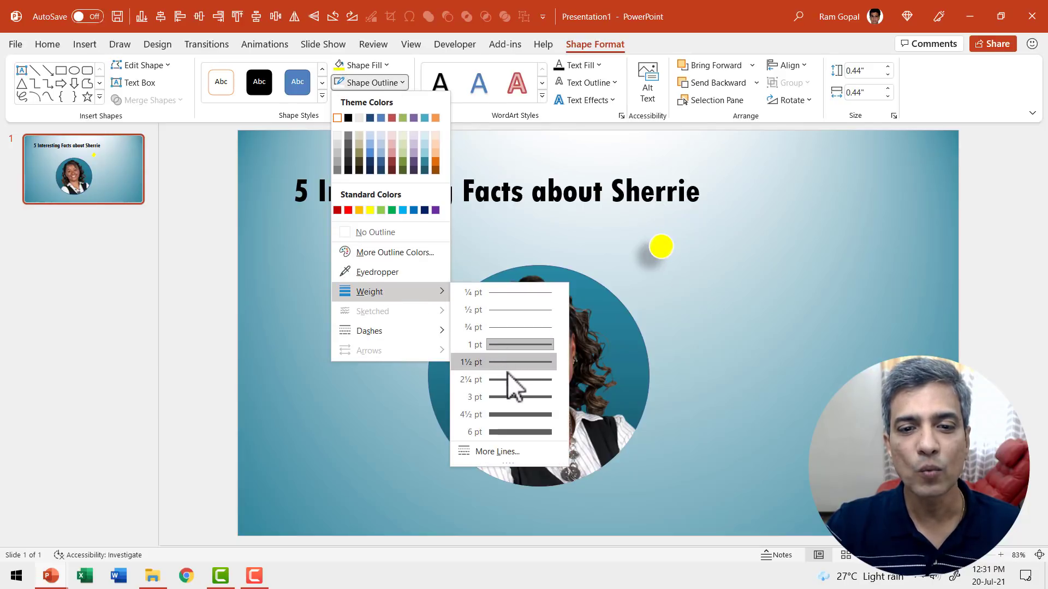
click(512, 391)
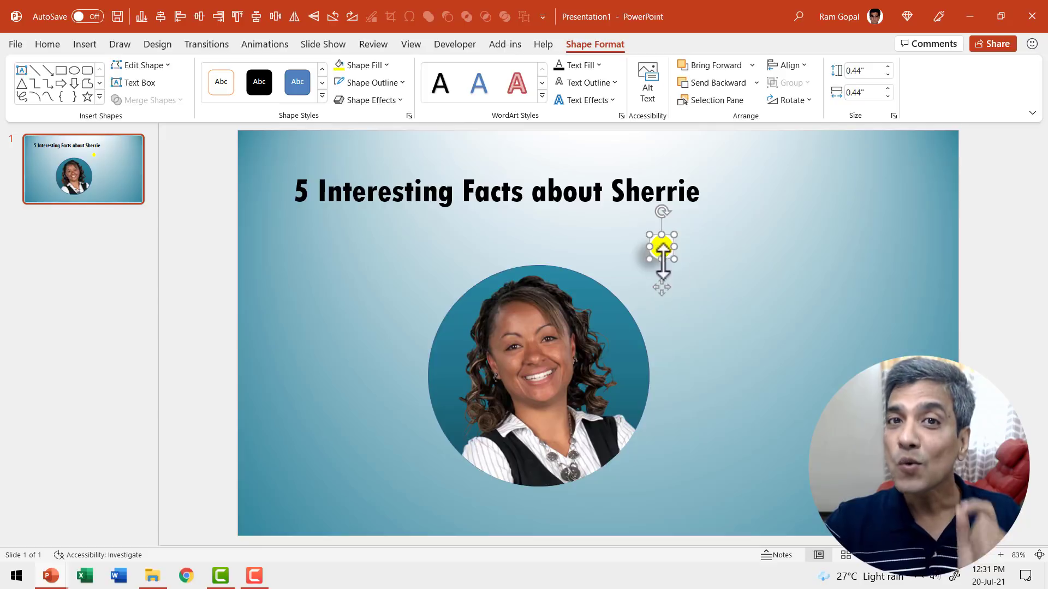
Move the dot to the photo's top edge and place a duplicate on its bottom edge
drag(662, 247, 539, 264)
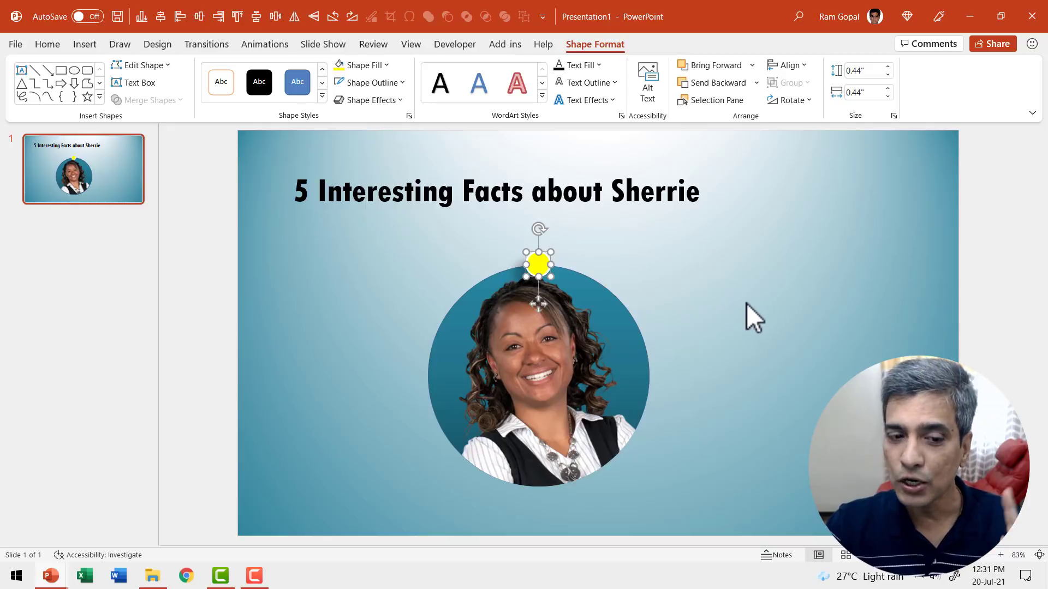
key(ctrl+d)
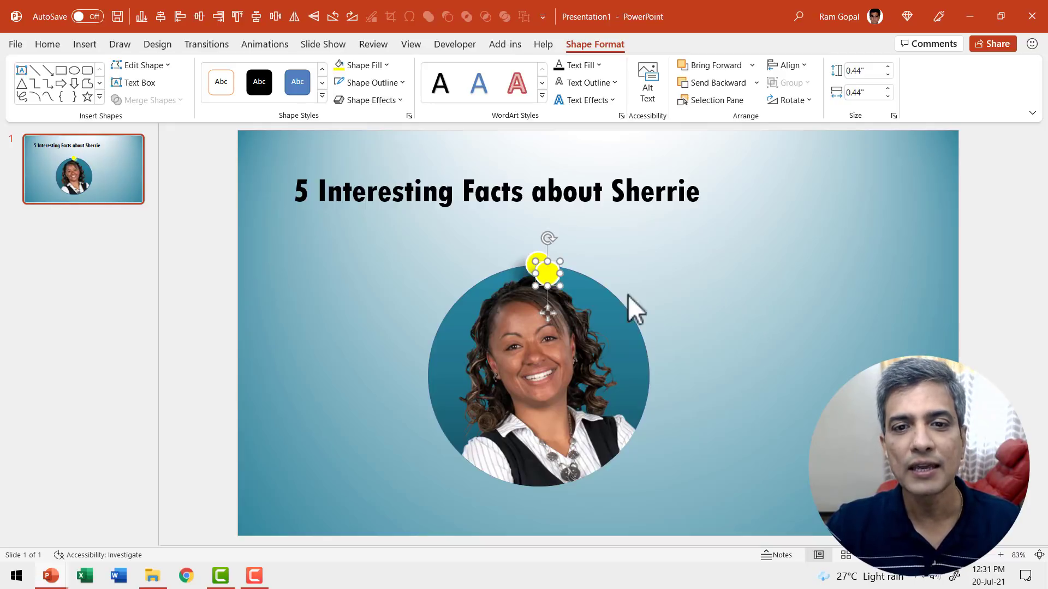
drag(546, 268, 540, 486)
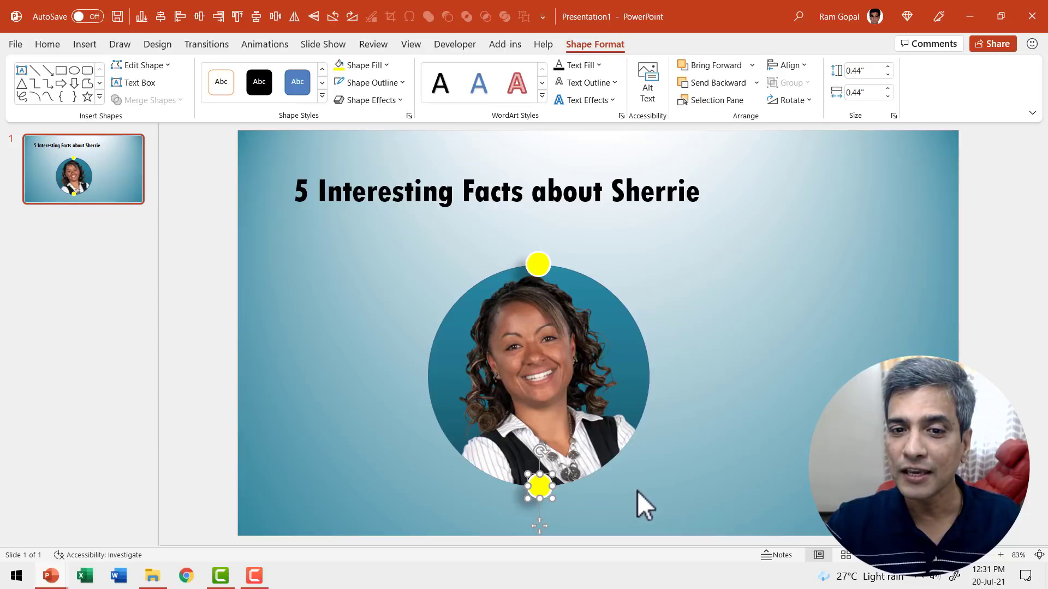
Align the photo and both yellow dots to centre, stacking the dots vertically over the photo
click(647, 382)
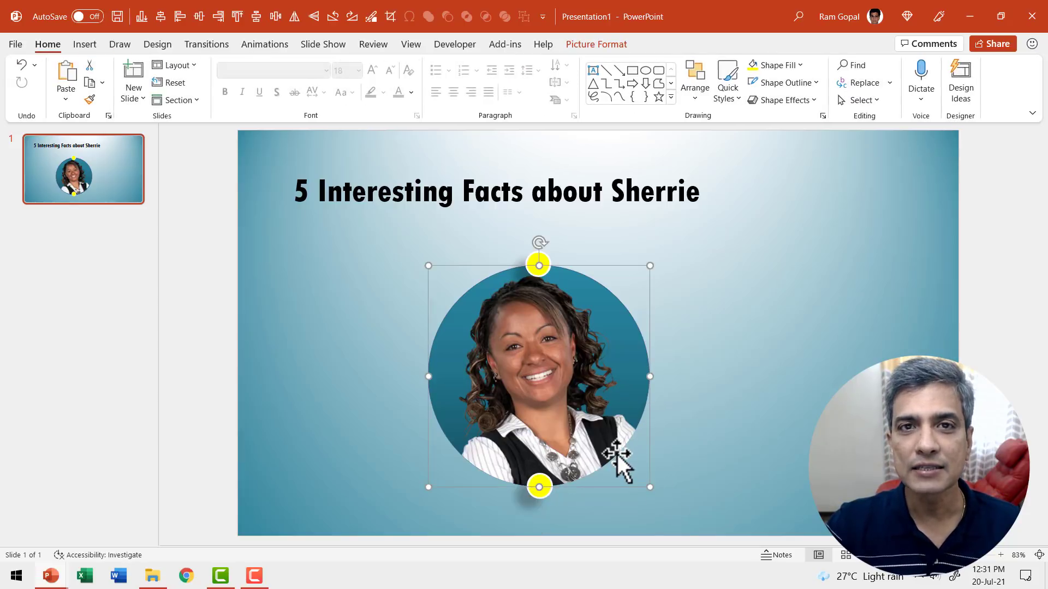
shift+click(540, 263)
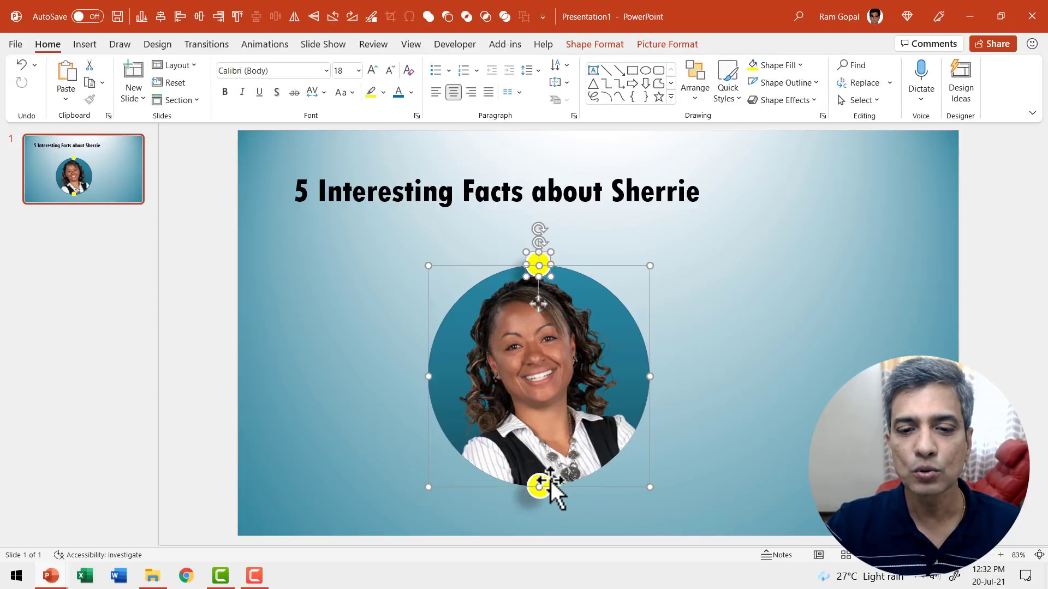
shift+click(551, 482)
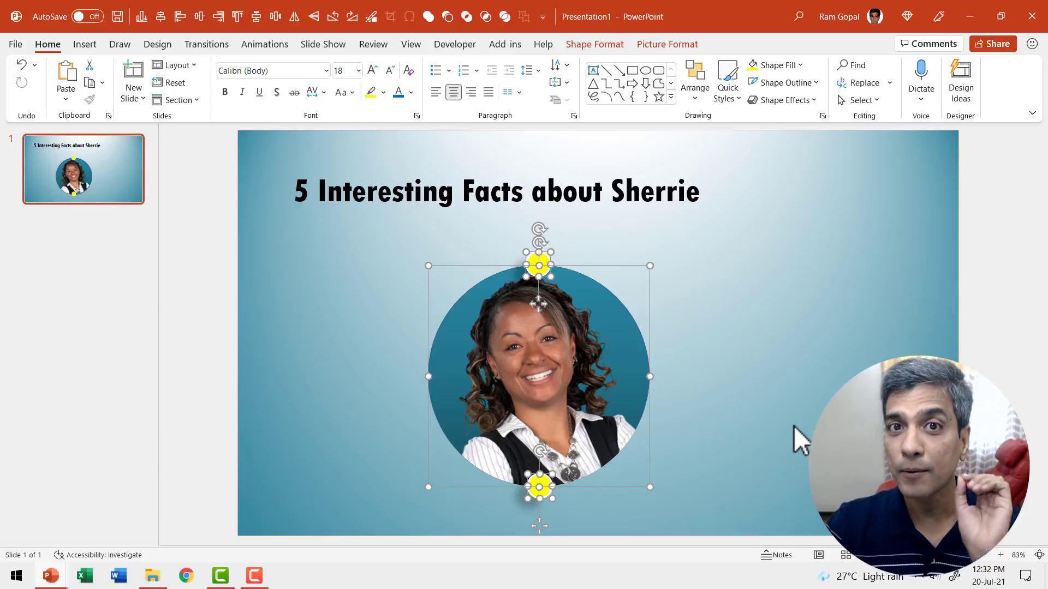
click(704, 97)
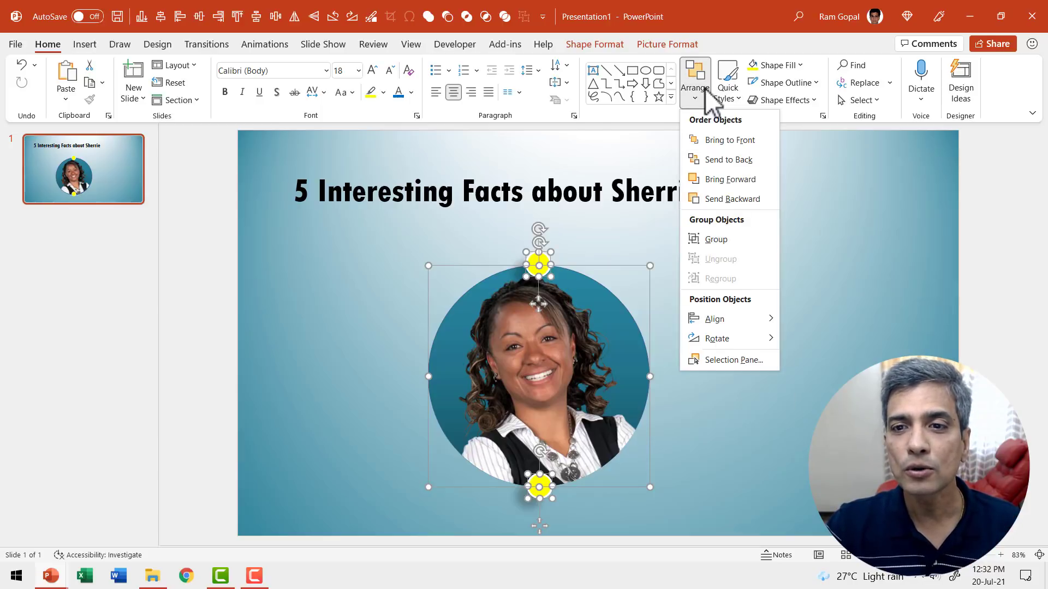
mouse_move(740, 318)
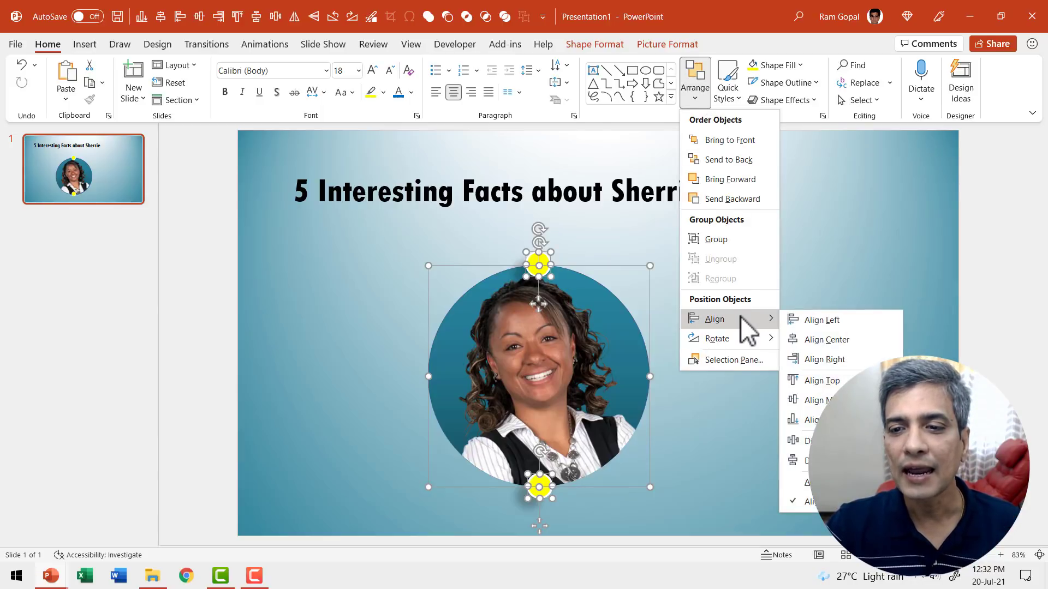
click(823, 339)
Group the two yellow dots, then pick out the bottom dot to change its fill
click(823, 338)
click(539, 265)
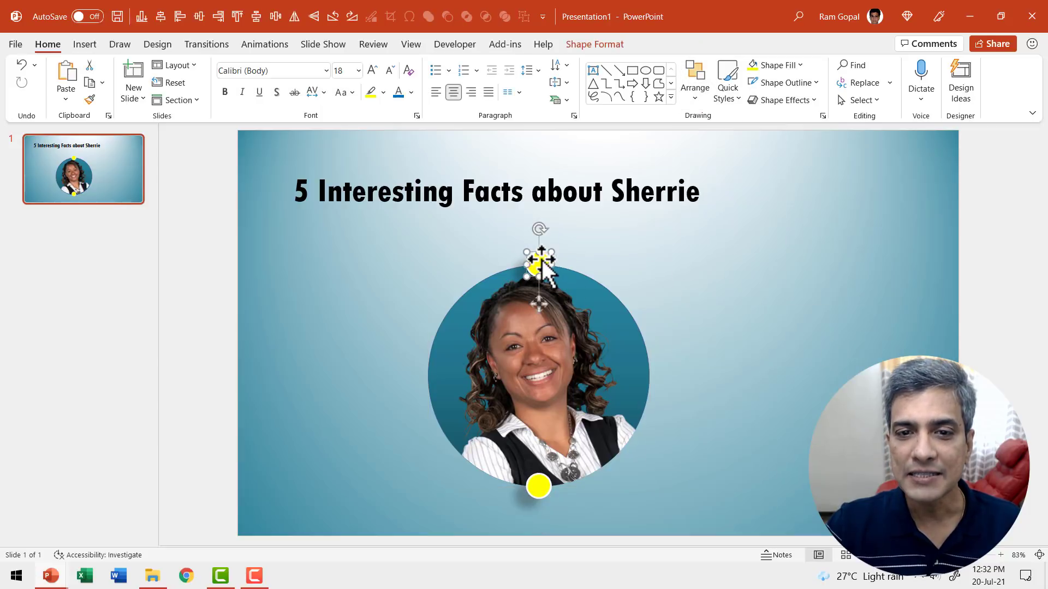
ctrl+click(538, 486)
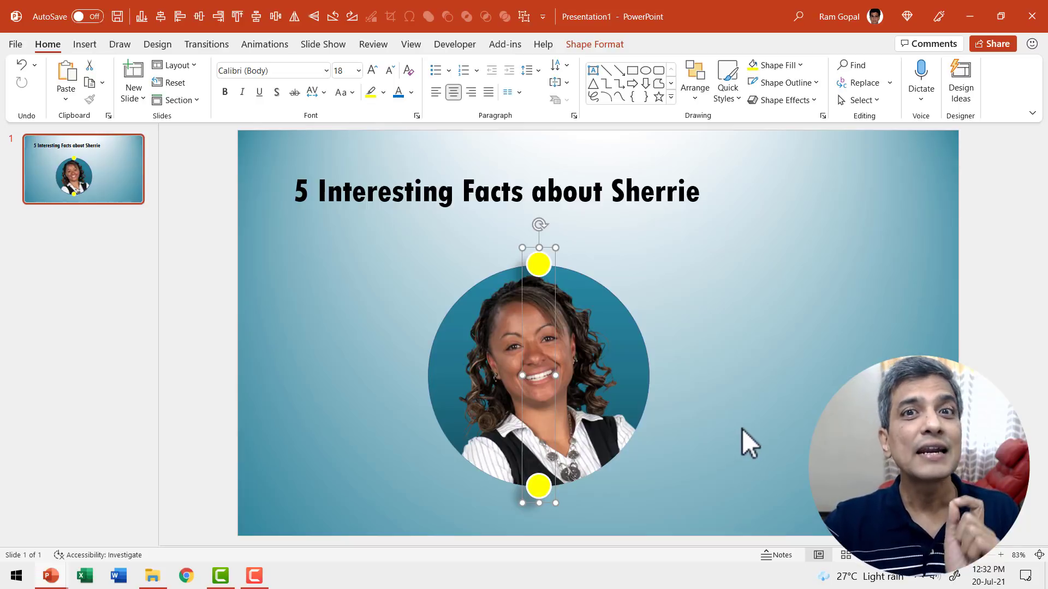
click(533, 485)
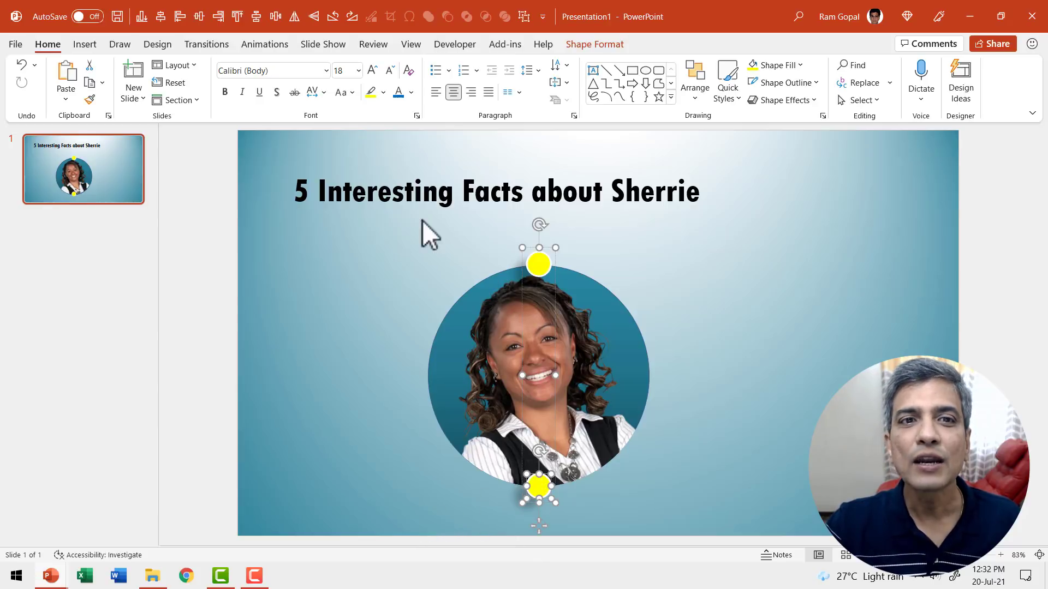
click(783, 66)
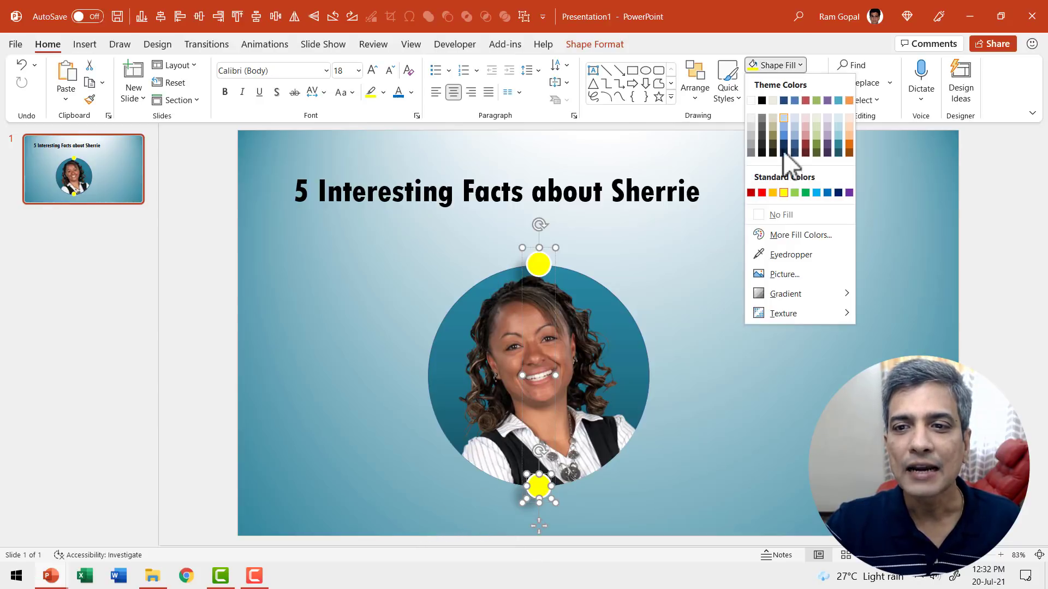
Make the bottom dot invisible with no fill and no outline, then select the whole dot group
click(780, 213)
click(792, 84)
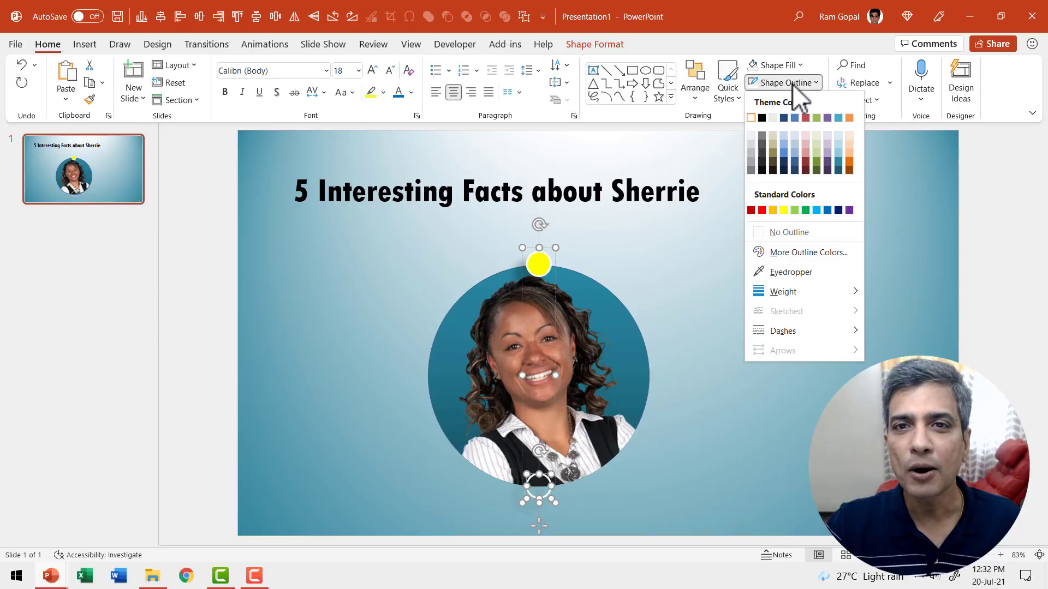
click(778, 230)
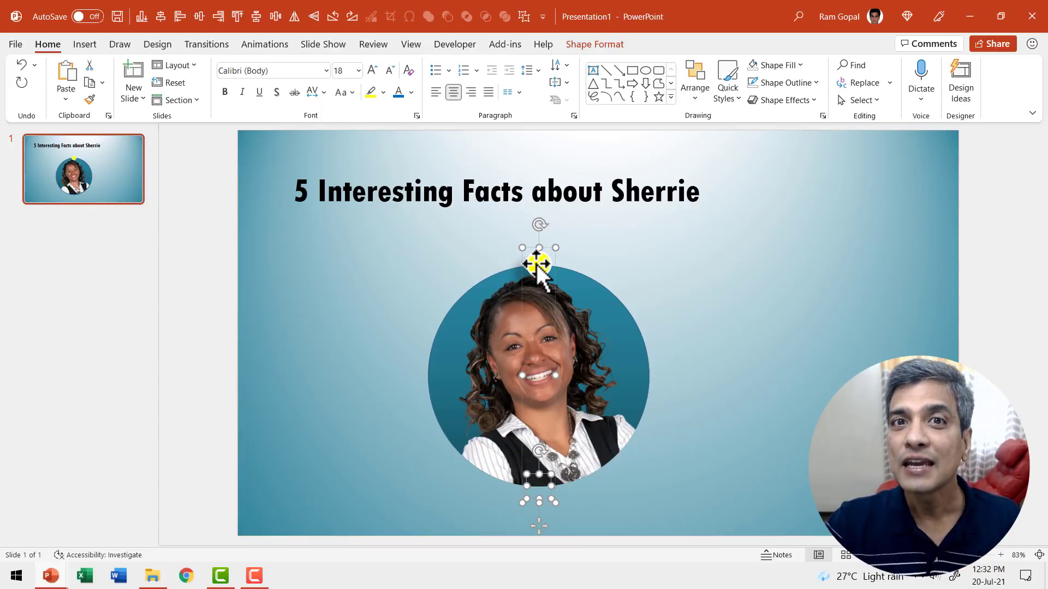
click(738, 274)
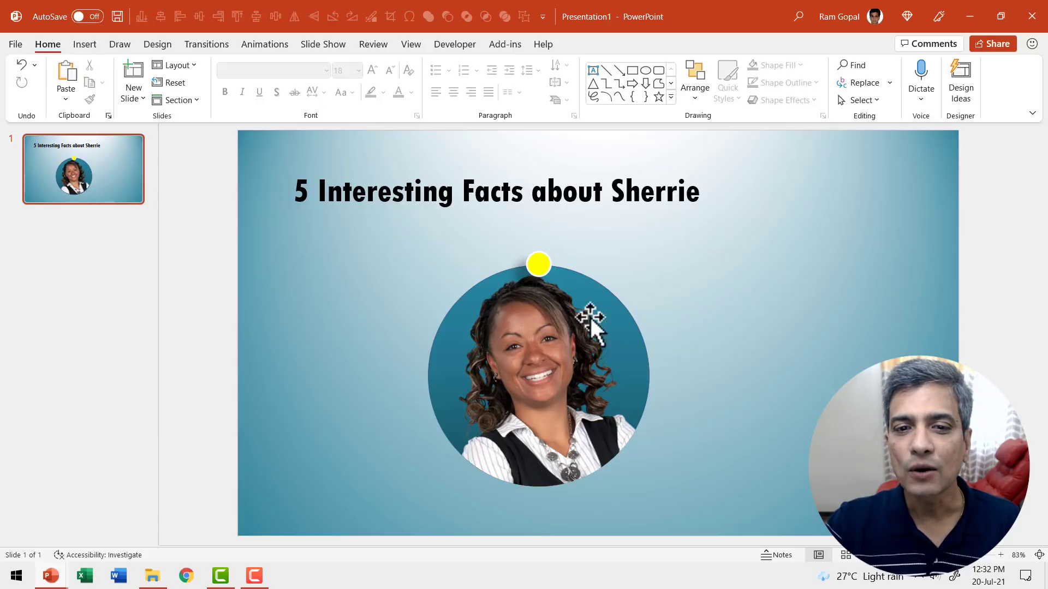
click(540, 266)
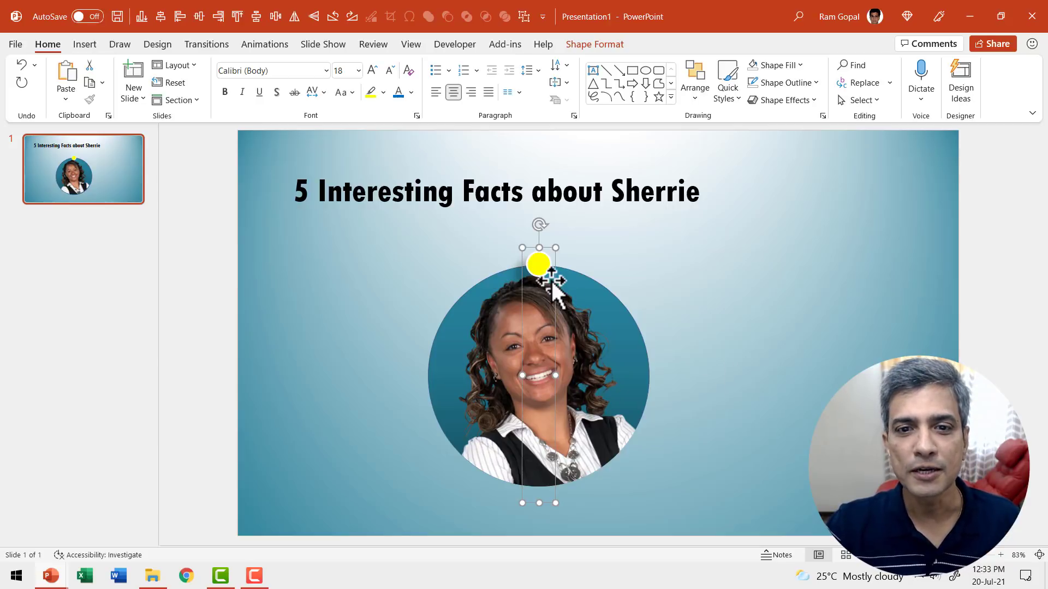
Duplicate the dot group twice and stack all copies with Align Top and Align Center
drag(549, 266, 577, 292)
key(ctrl+d)
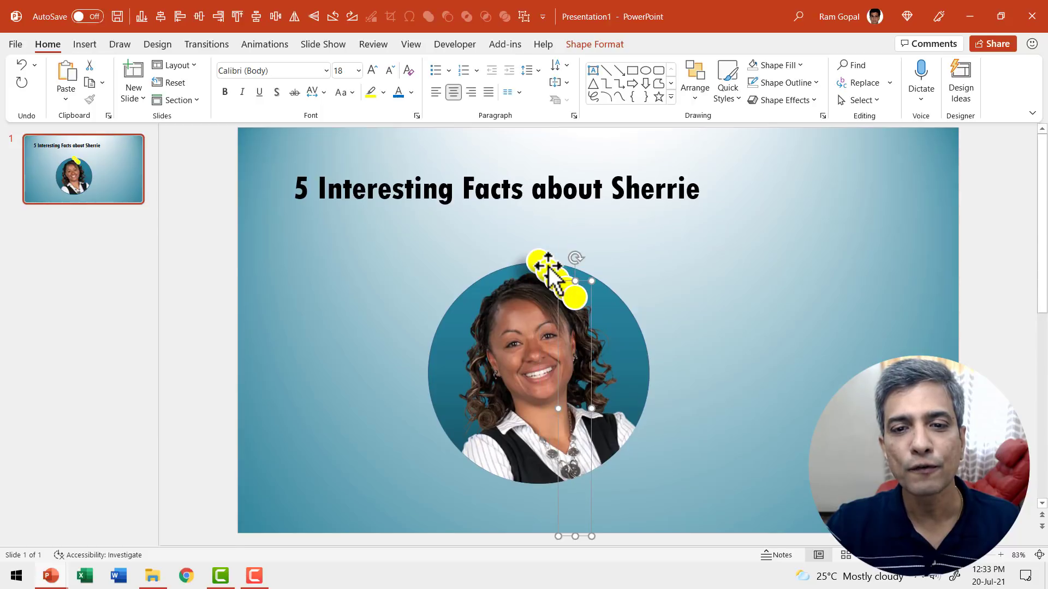
key(ctrl+d)
key(ctrl+a)
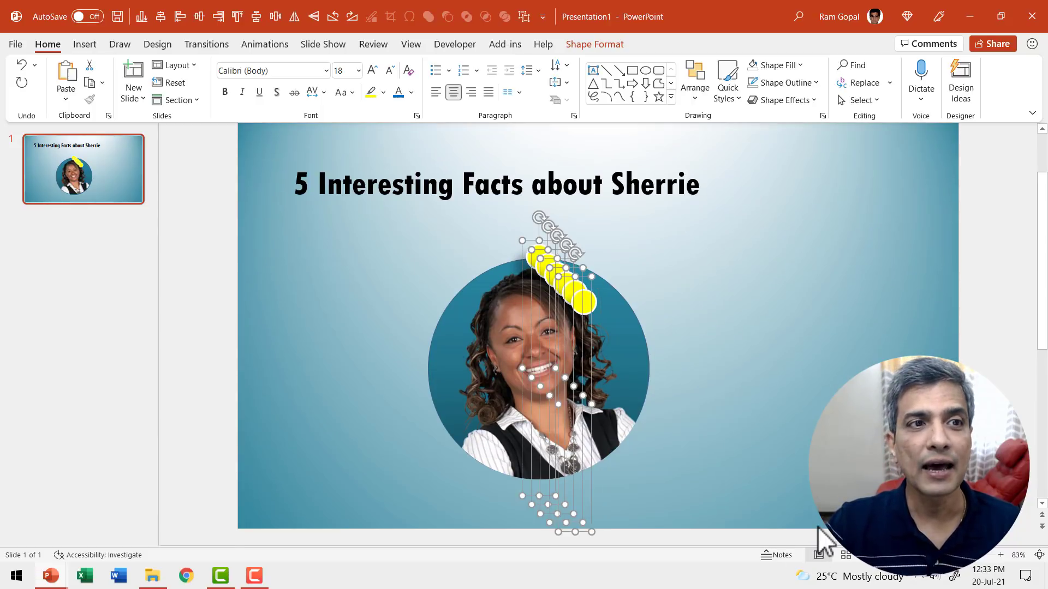
click(699, 86)
mouse_move(754, 320)
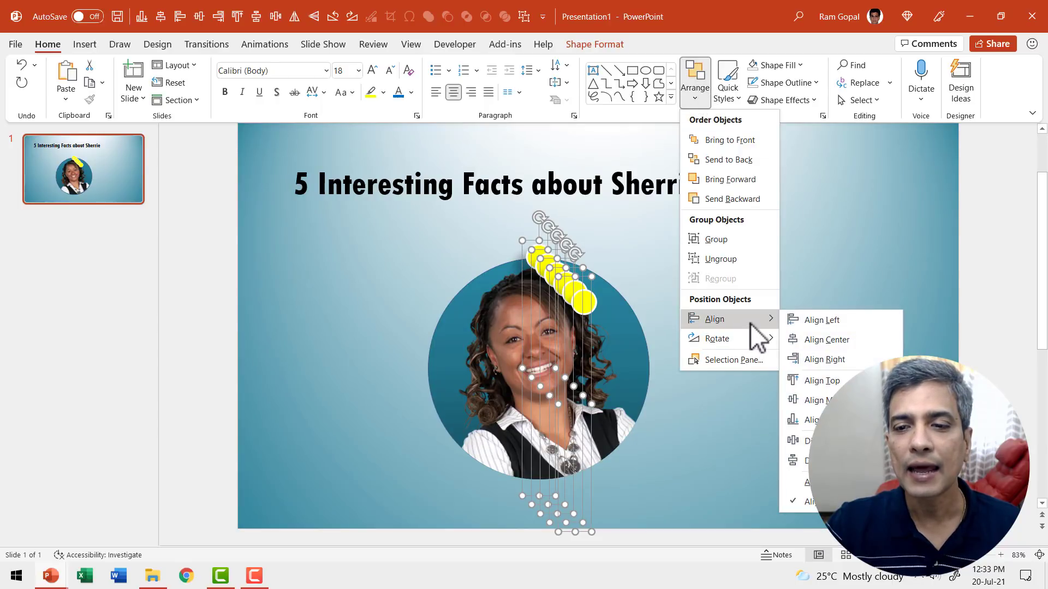
click(813, 384)
click(700, 70)
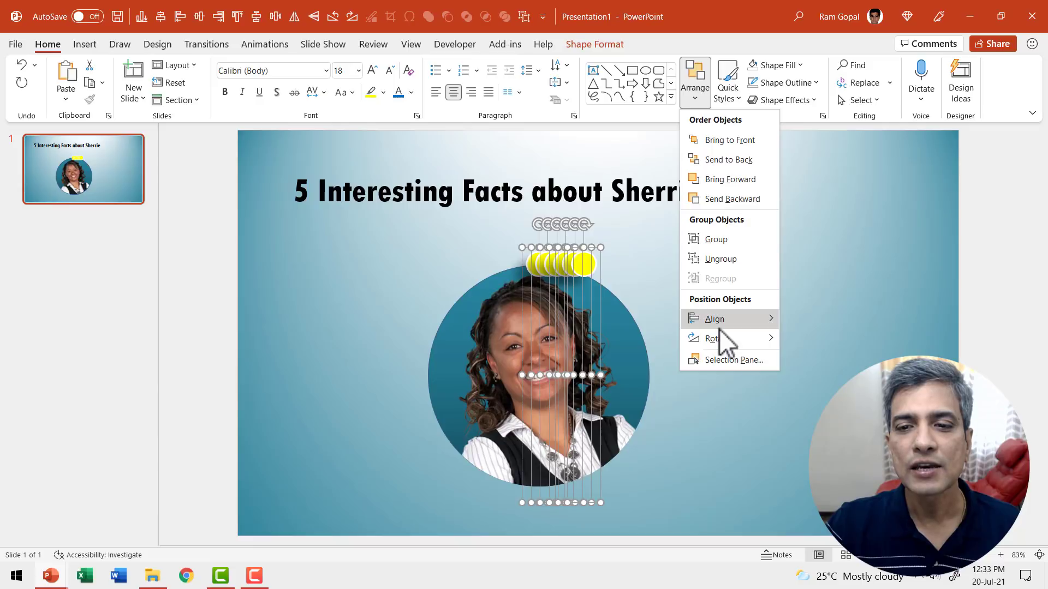
mouse_move(737, 319)
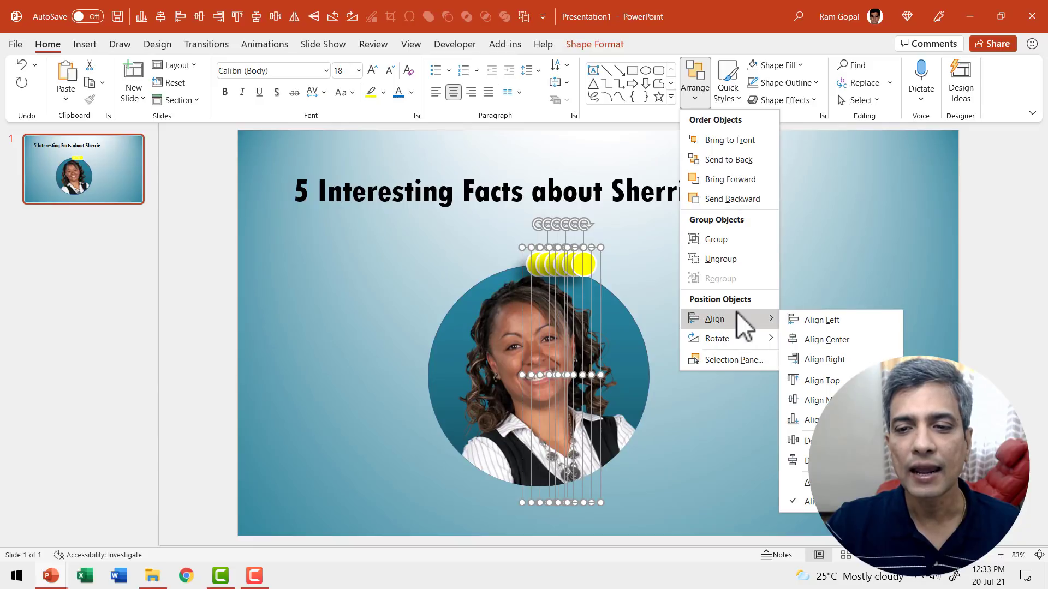
click(816, 339)
click(751, 352)
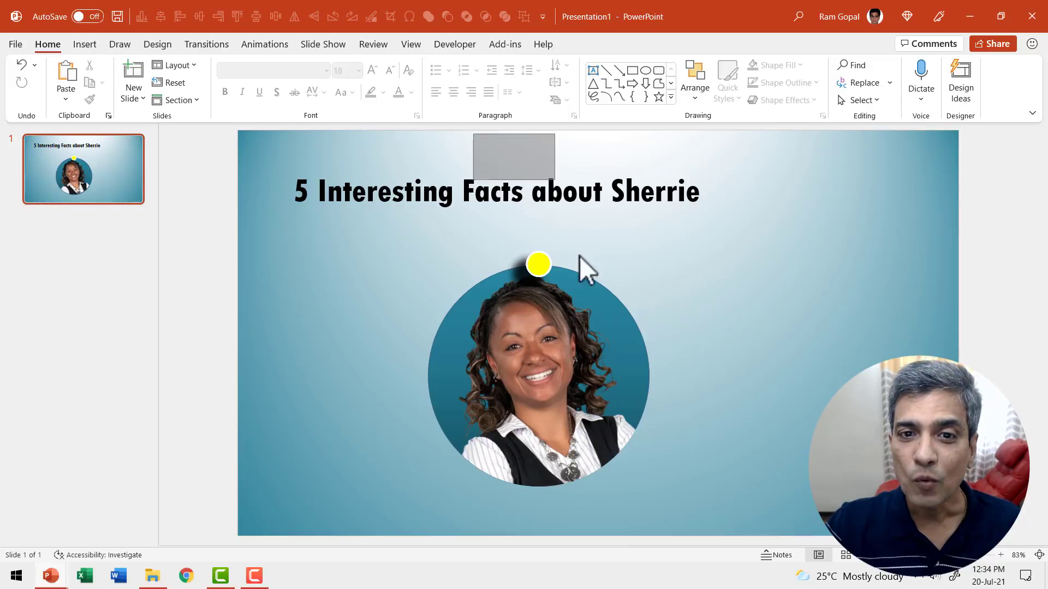
Set the top dot group's rotation to 33° in Format Shape's size settings
click(539, 264)
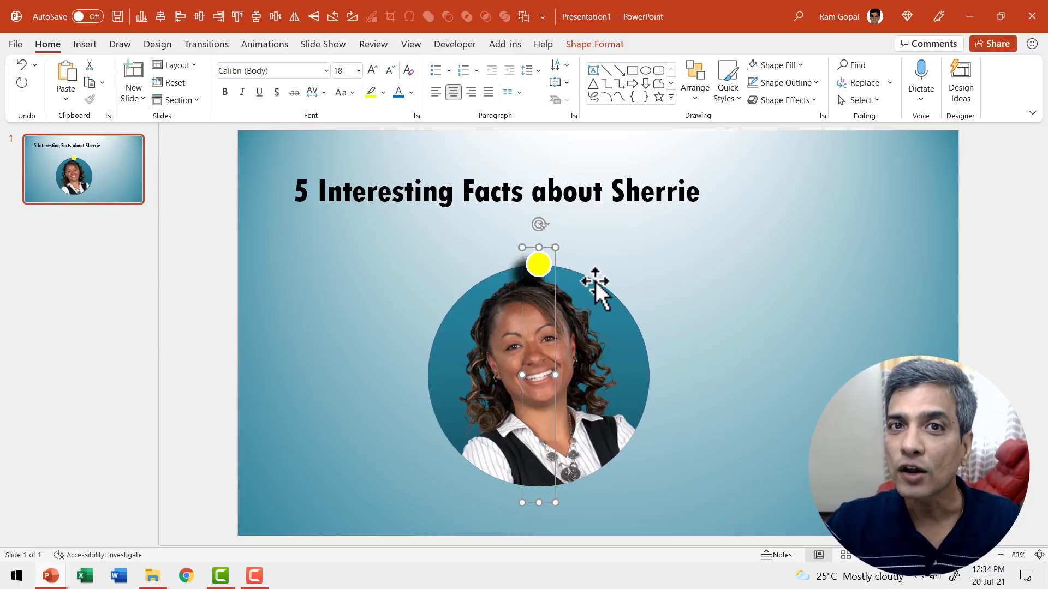
click(481, 175)
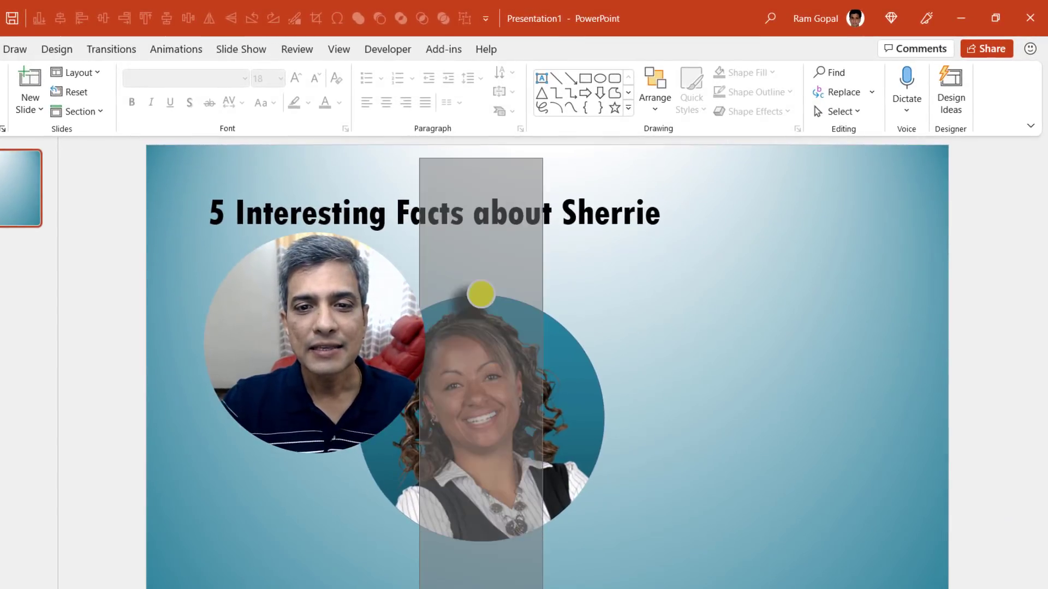
click(481, 294)
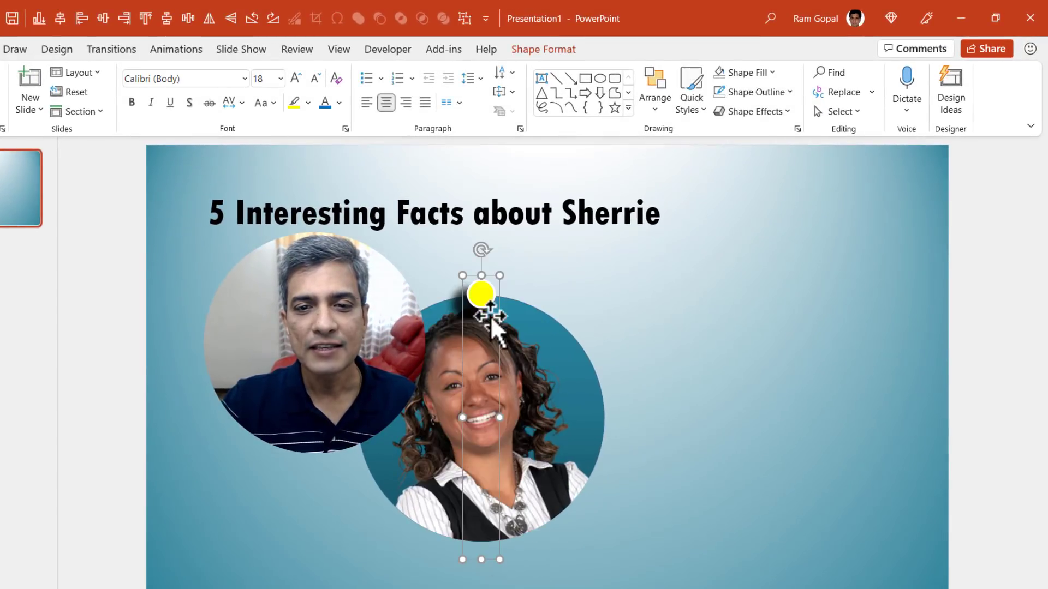
right_click(498, 277)
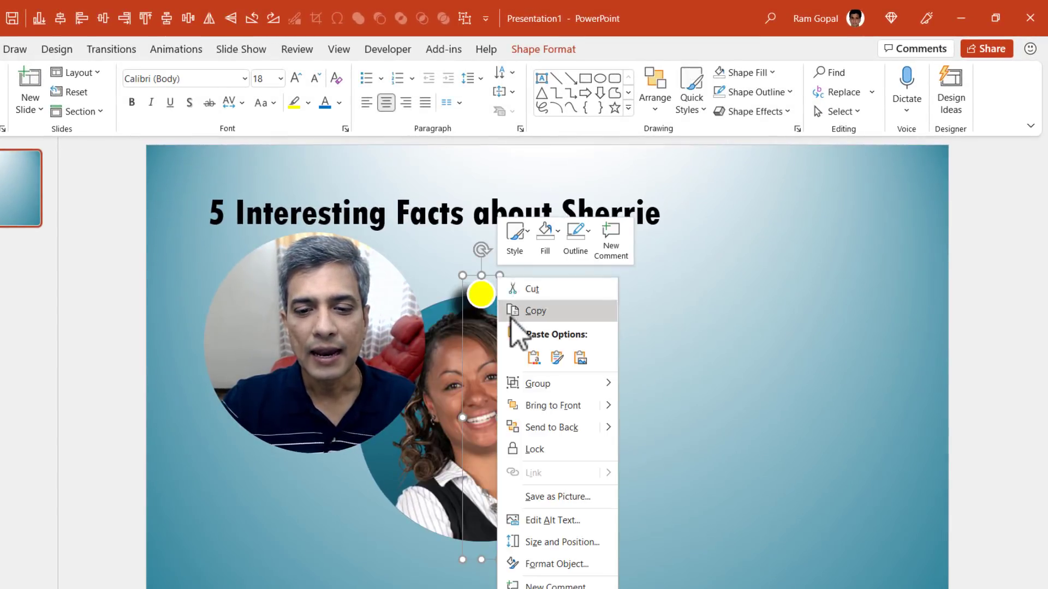
click(567, 542)
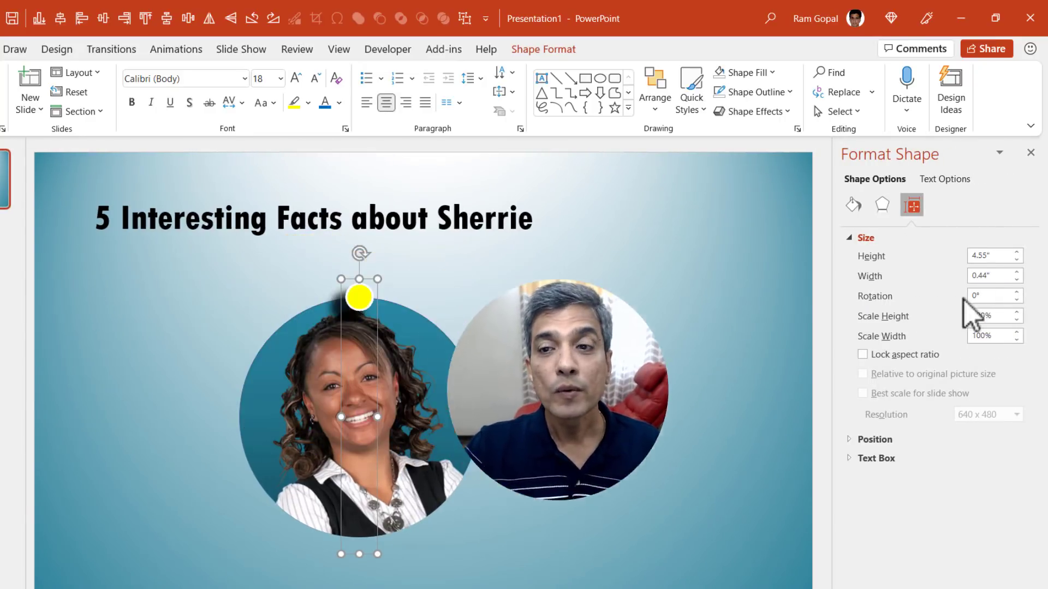
drag(1016, 293, 1017, 294)
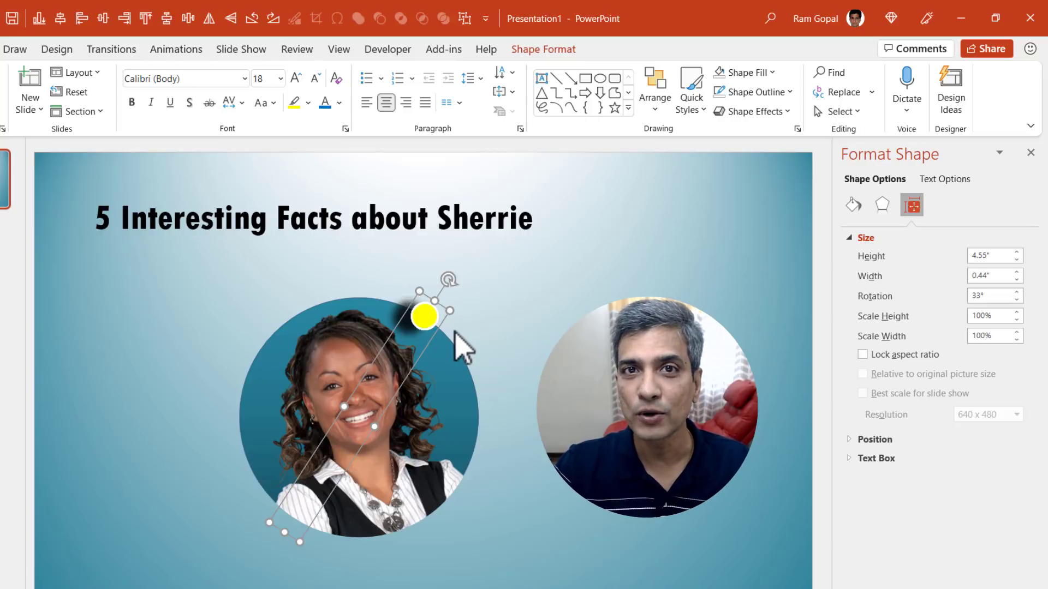
key(alt+a)
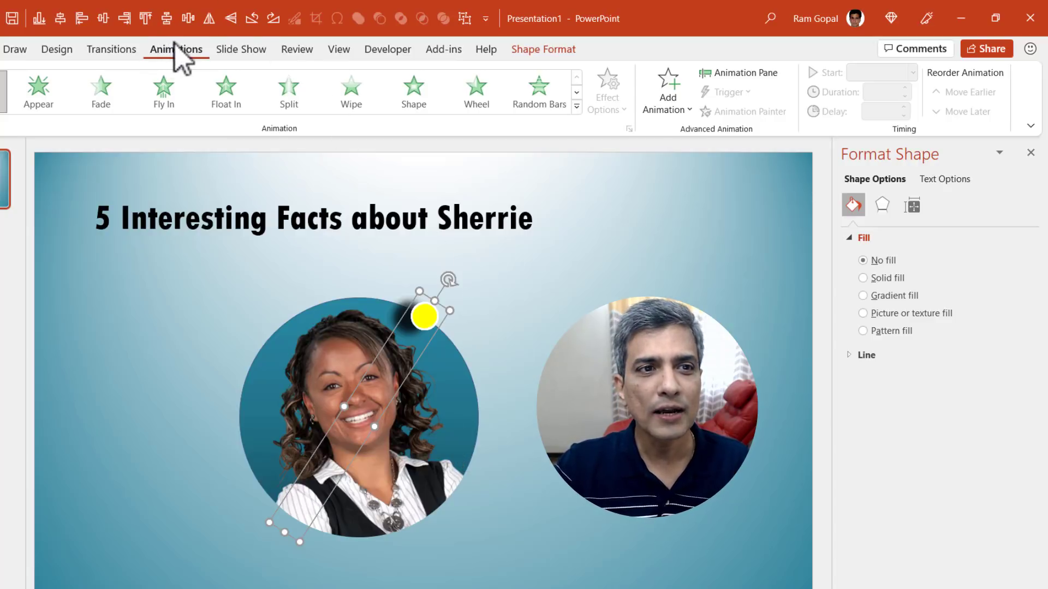
Apply a Fade entrance animation to the rotated dot group
click(107, 99)
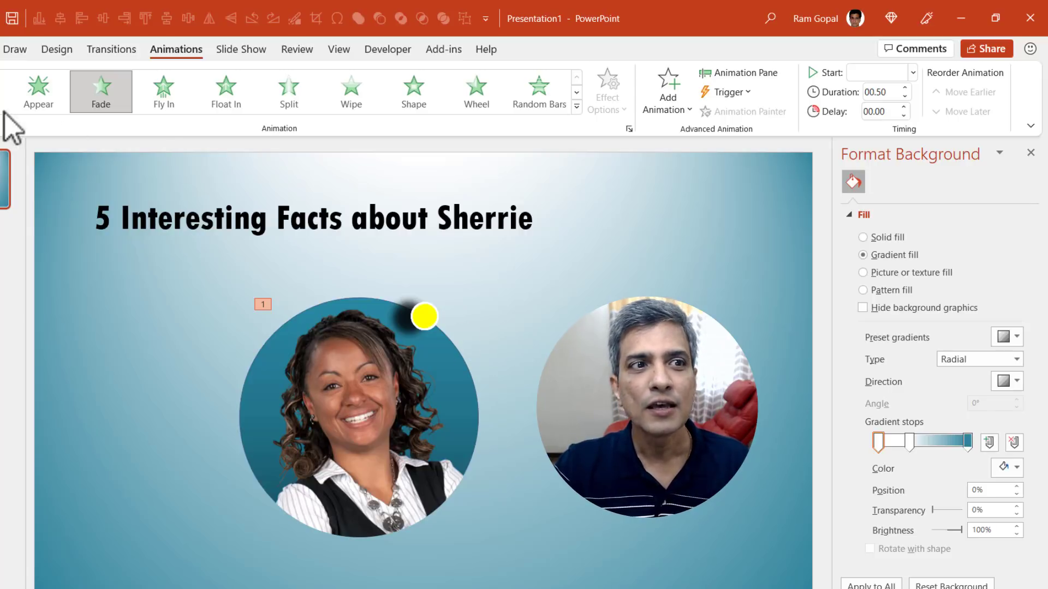
scroll(5, 68, up, 4)
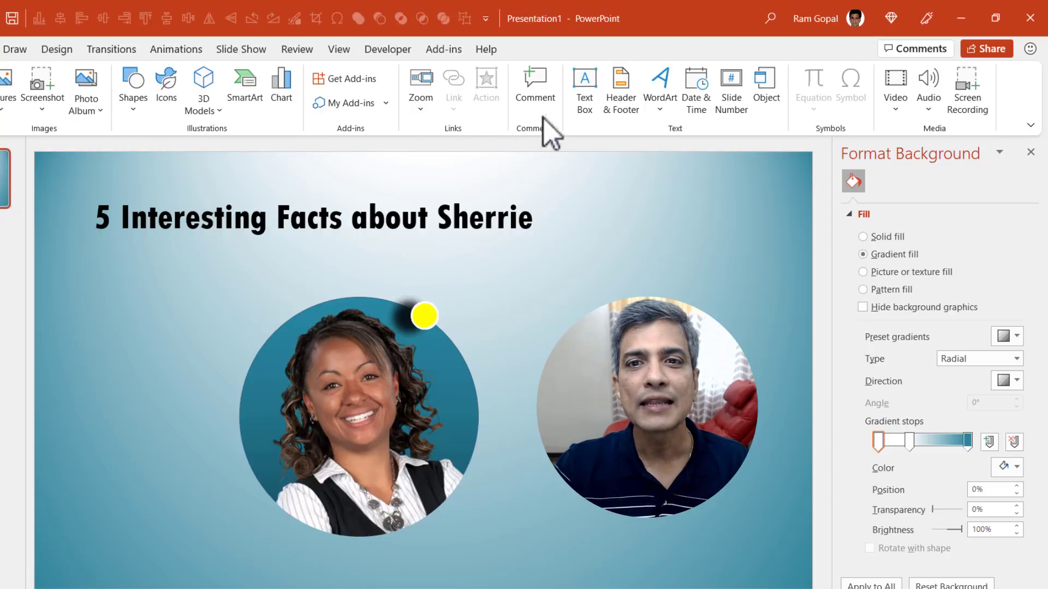
Add a 'First attribute' text box beside the yellow dot
click(584, 87)
click(468, 301)
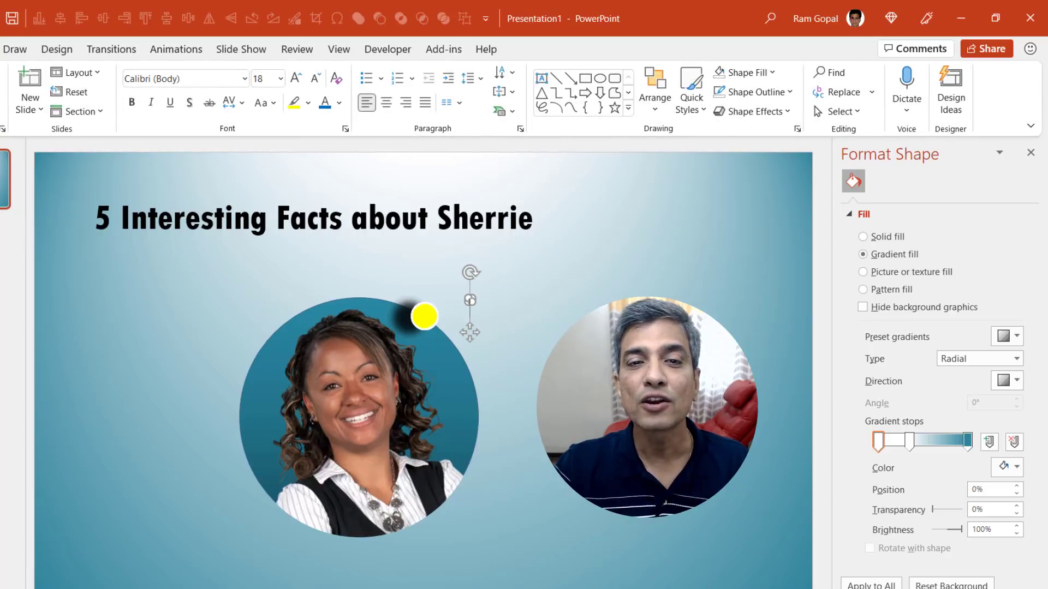
text(First attribute)
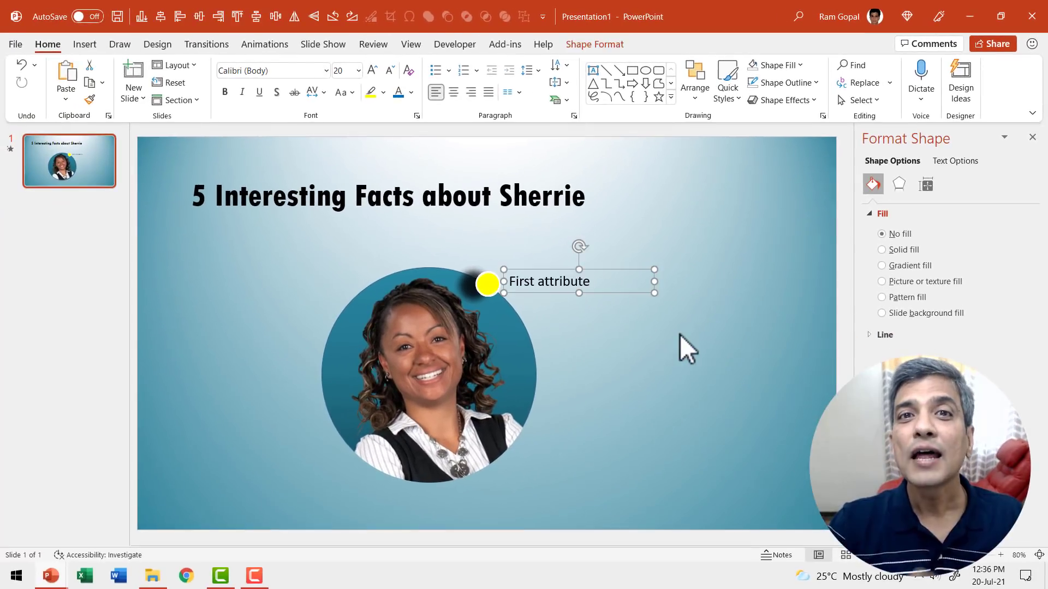
Give the label a Wipe From Left entrance starting After Previous
click(276, 43)
click(417, 87)
click(655, 79)
click(686, 186)
click(549, 292)
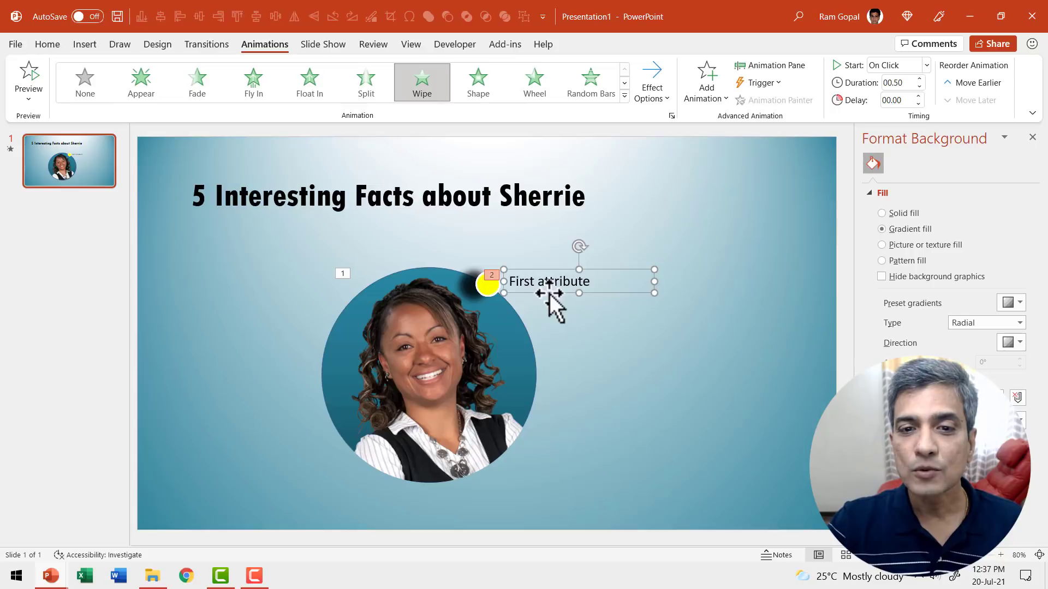
click(892, 63)
click(884, 107)
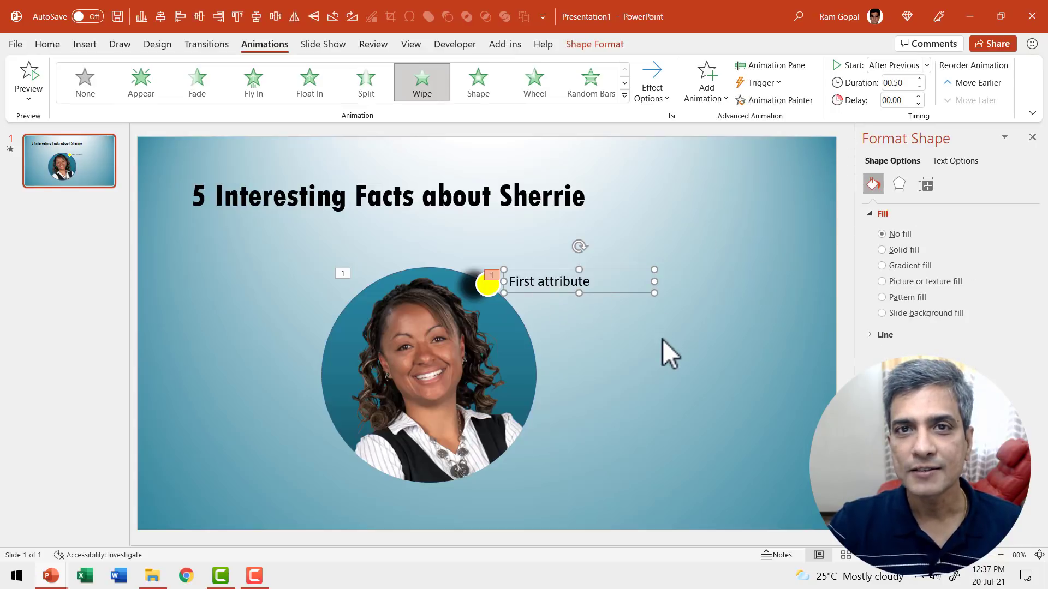
key(F5)
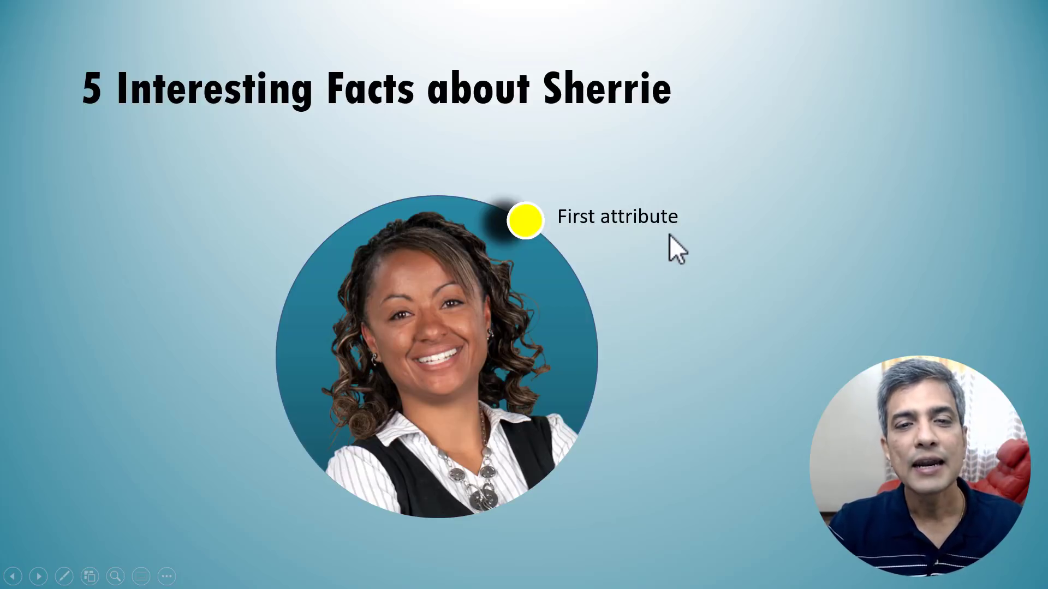
key(Escape)
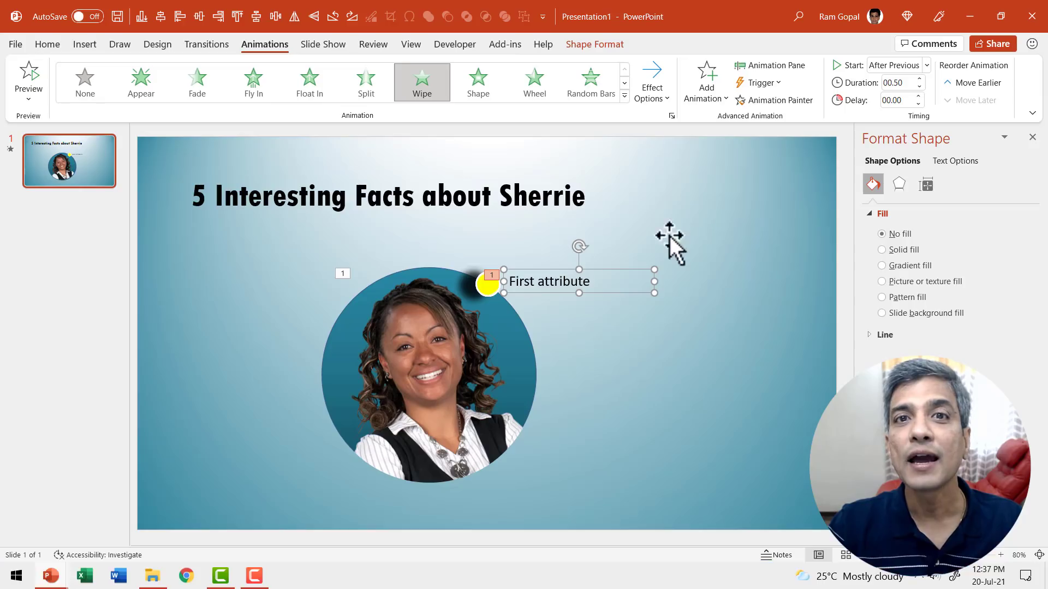
Duplicate the first slide and apply the Morph transition to the new slide 2
right_click(103, 169)
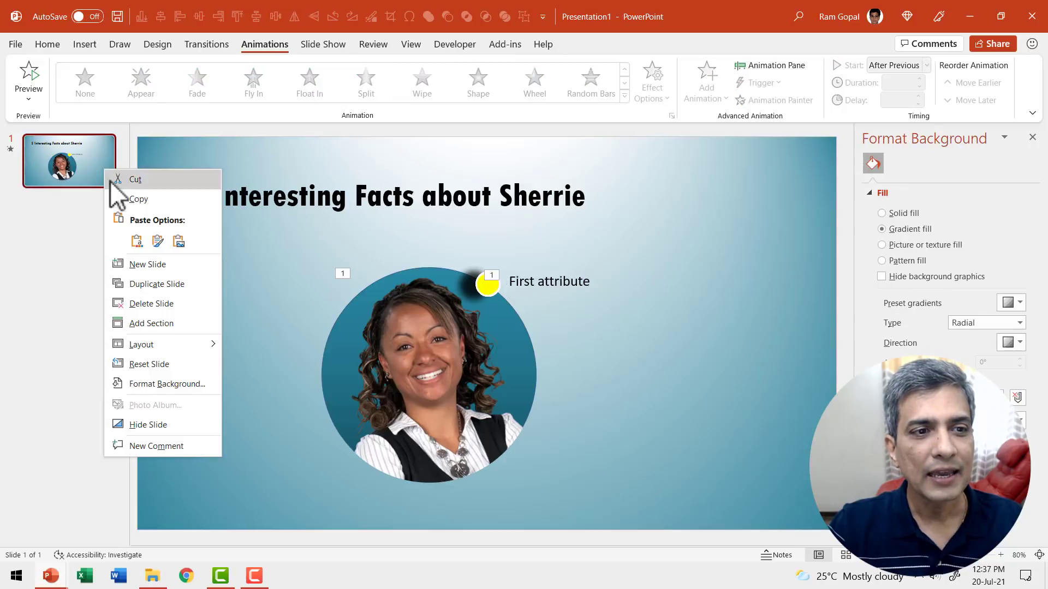
click(161, 282)
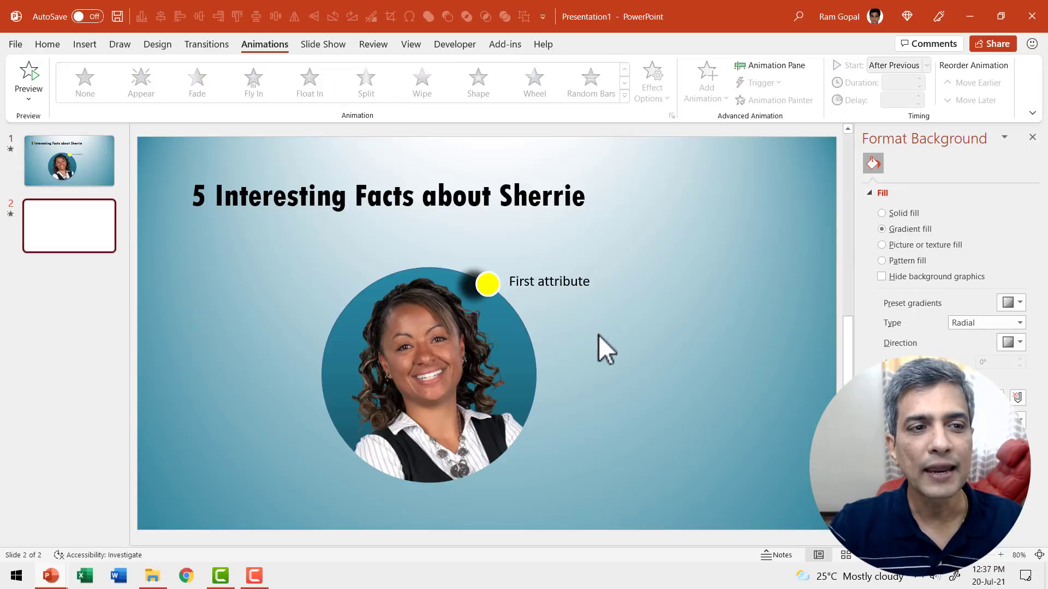
click(208, 49)
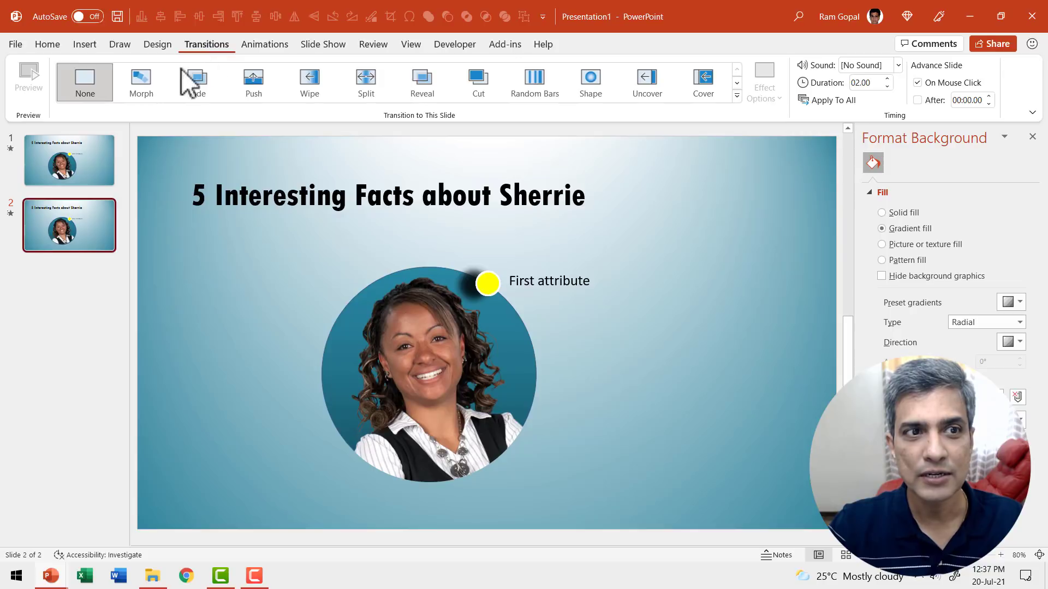
click(149, 90)
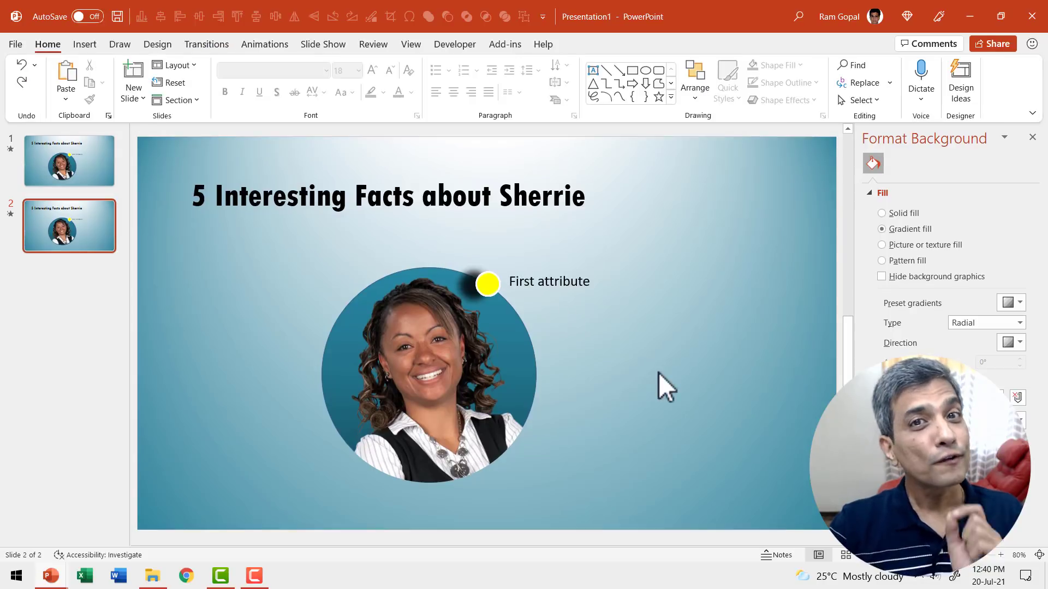
click(486, 288)
Bring slide 2's dot group to front and raise its rotation to 60°
right_click(485, 287)
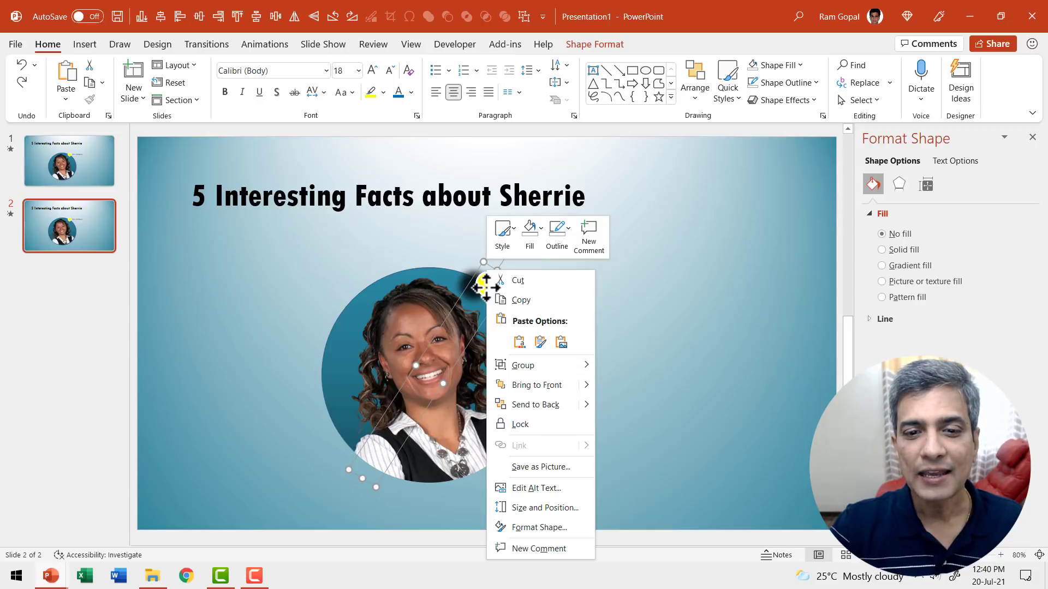
click(527, 385)
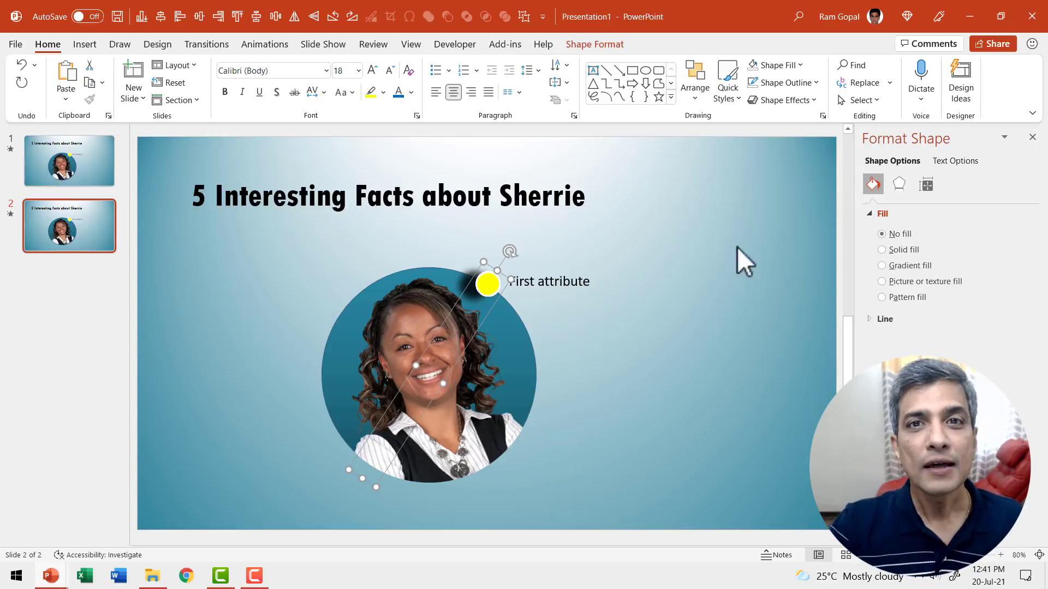
click(922, 183)
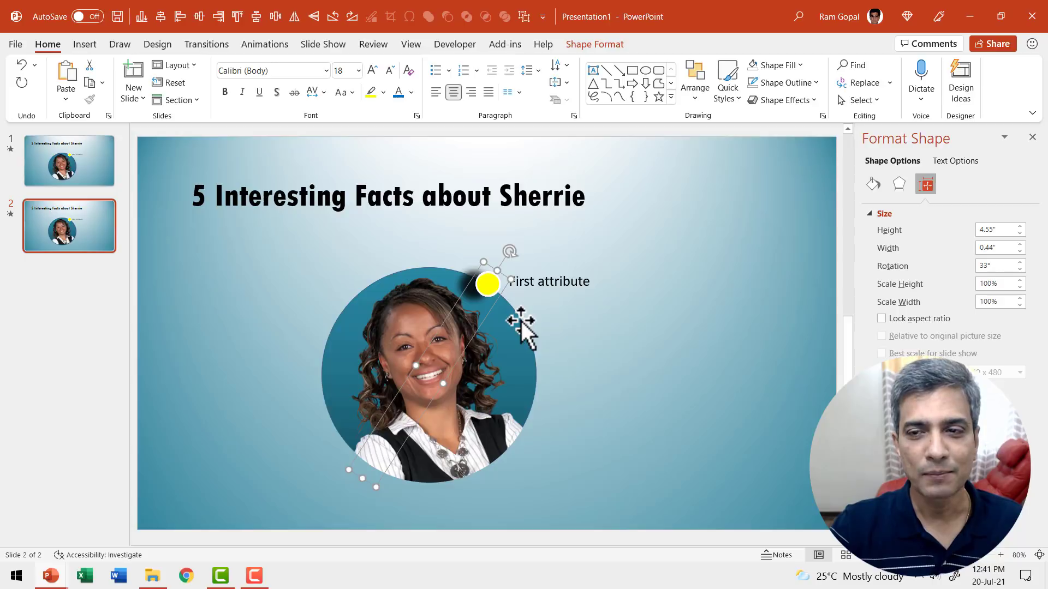
click(1020, 263)
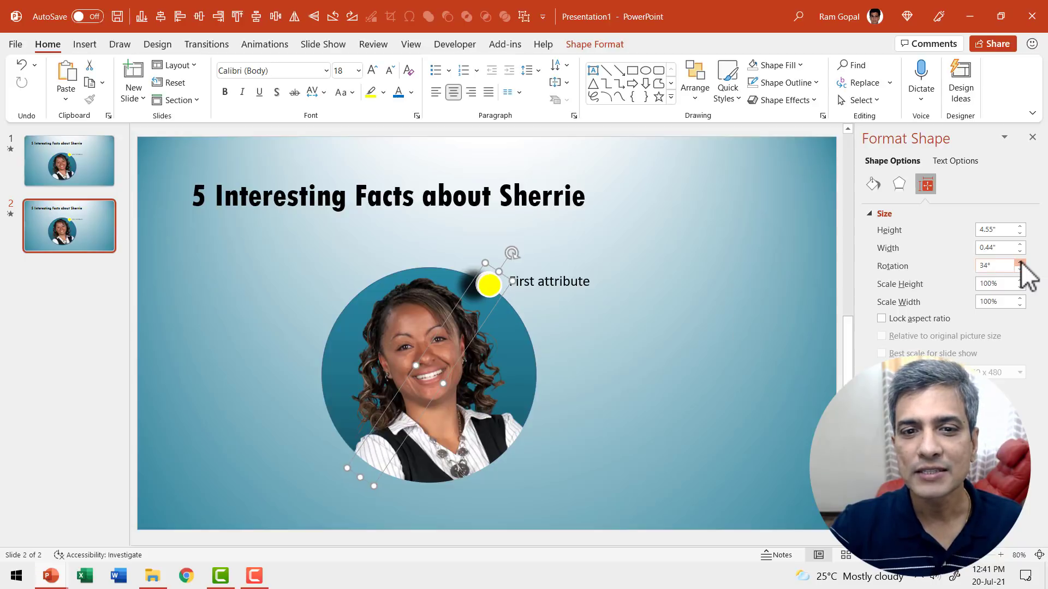
click(1020, 262)
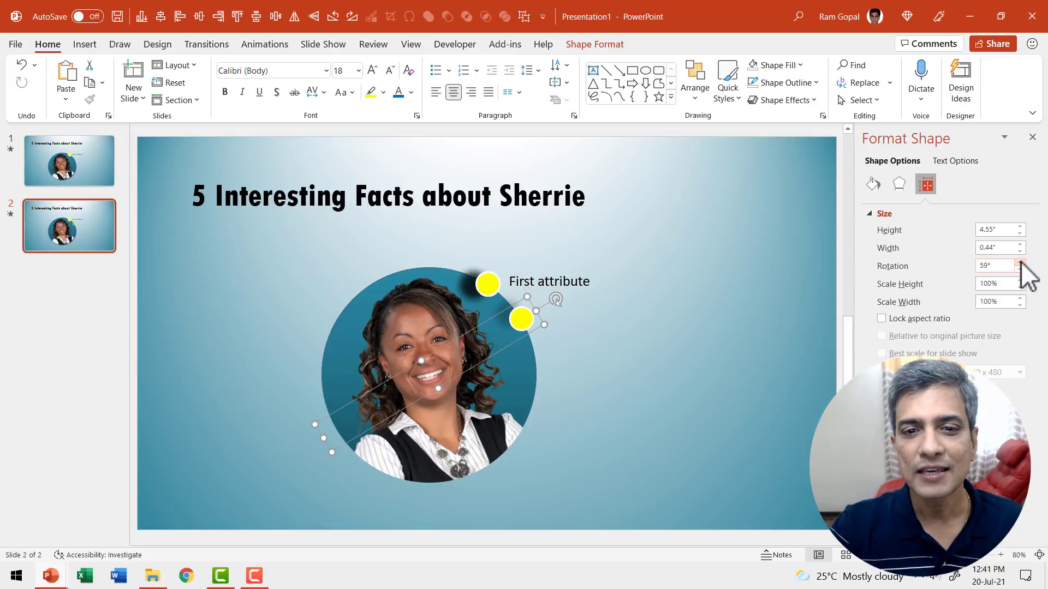
click(1020, 263)
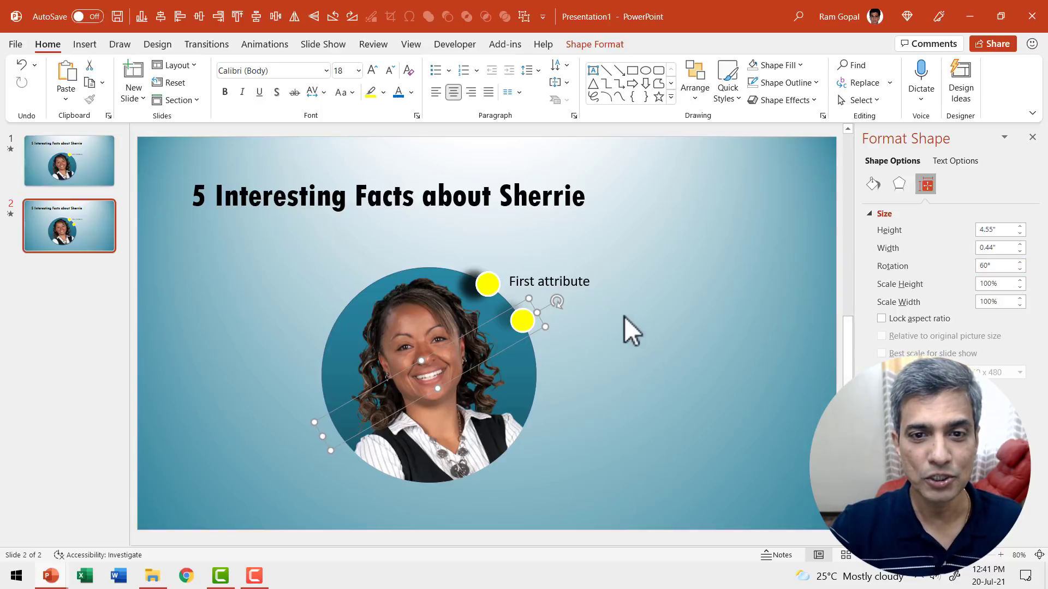
Duplicate the First attribute label beside the moved dot and retype it 'Second attribute'
click(594, 292)
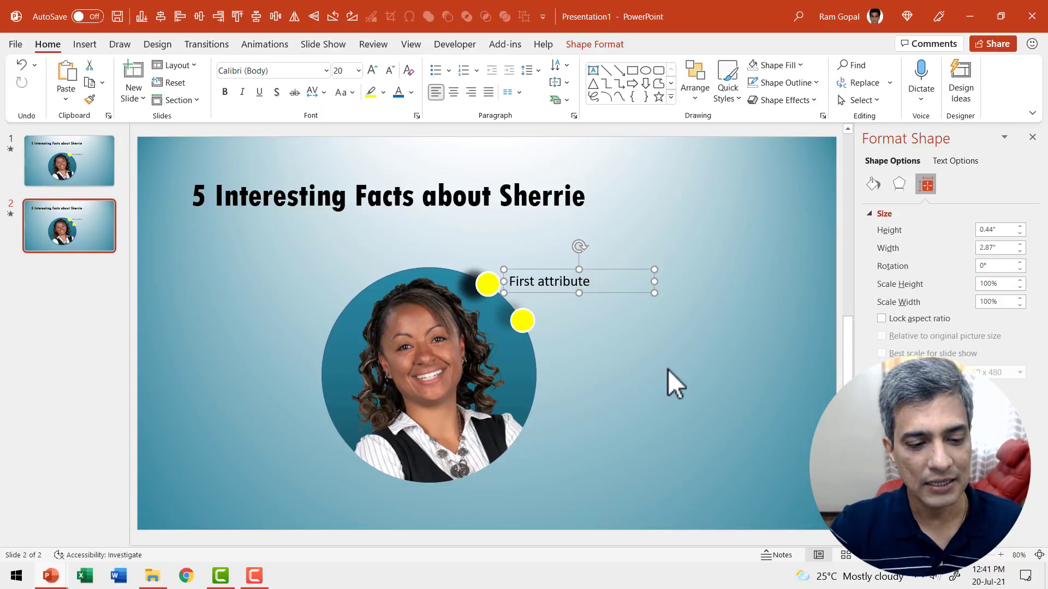
key(ctrl+d)
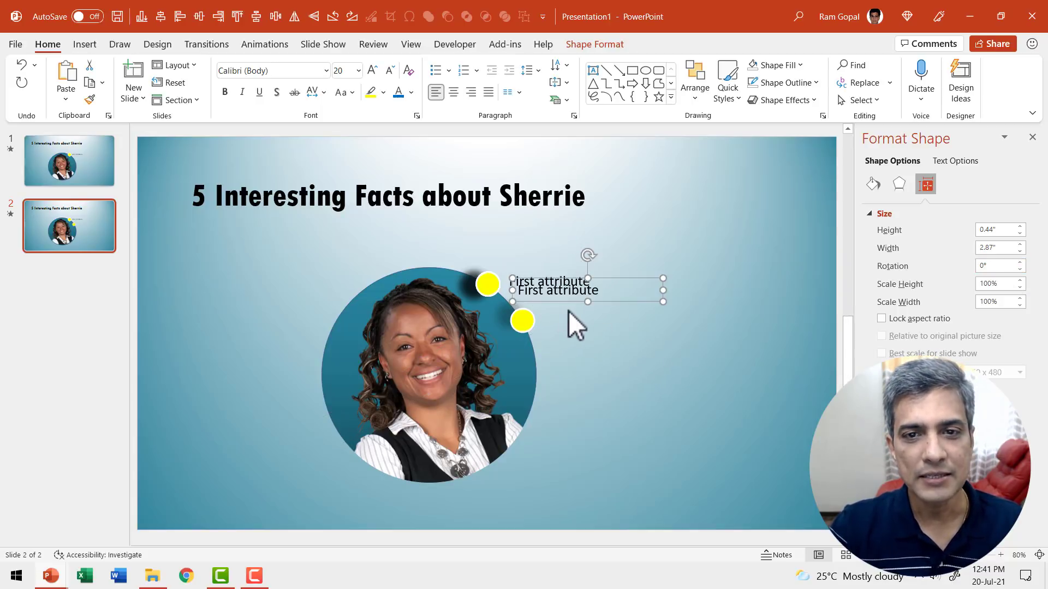
drag(612, 306, 634, 336)
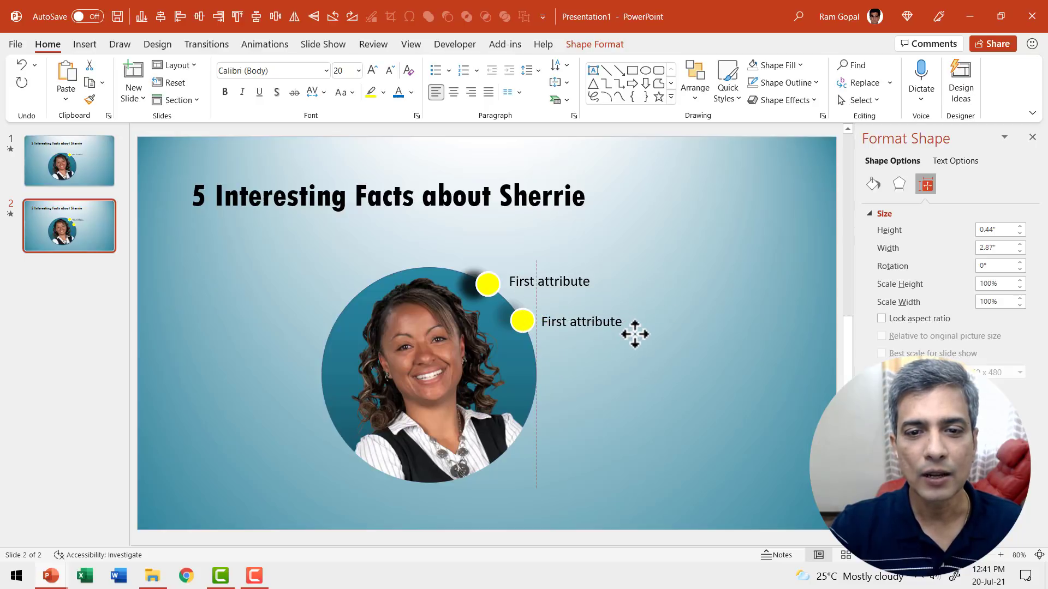
drag(568, 320, 515, 320)
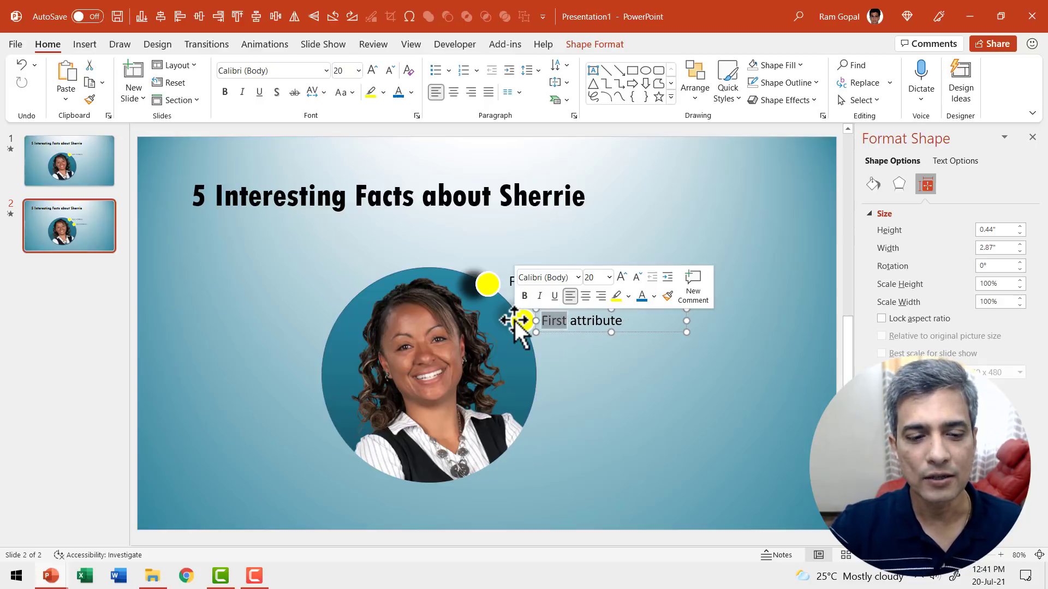
text(Second)
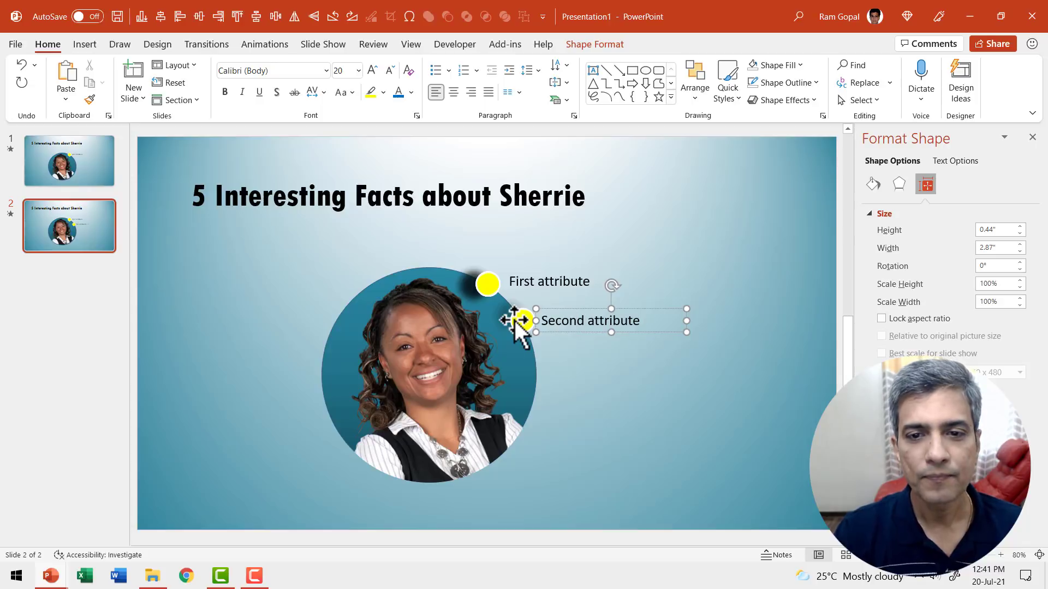
click(93, 241)
right_click(94, 241)
Duplicate slide 2 as slide 3, bring the yellow dot to front, and rotate it to 87°
click(153, 357)
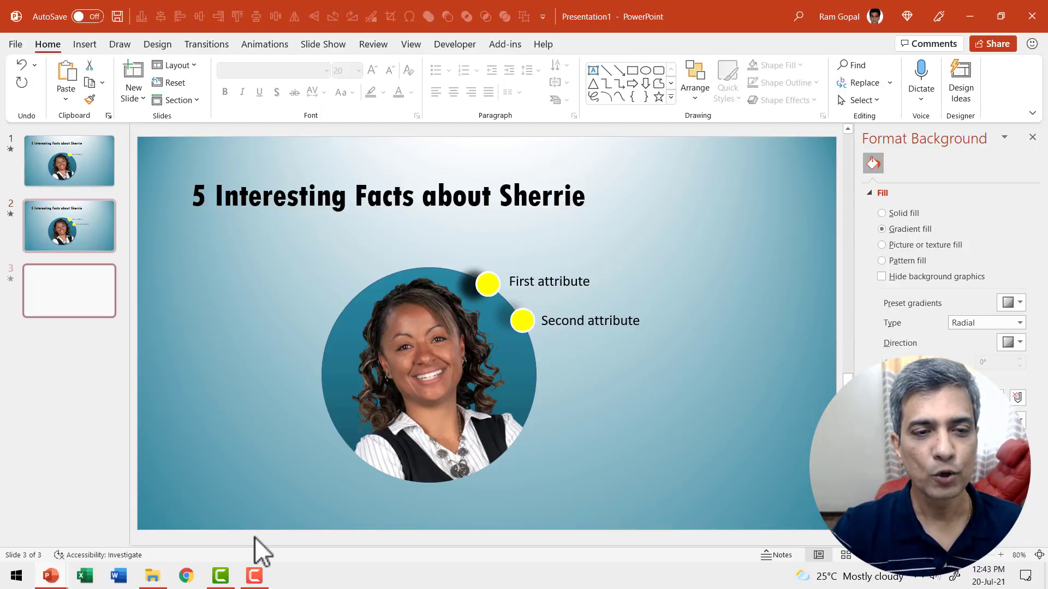
click(486, 283)
right_click(485, 281)
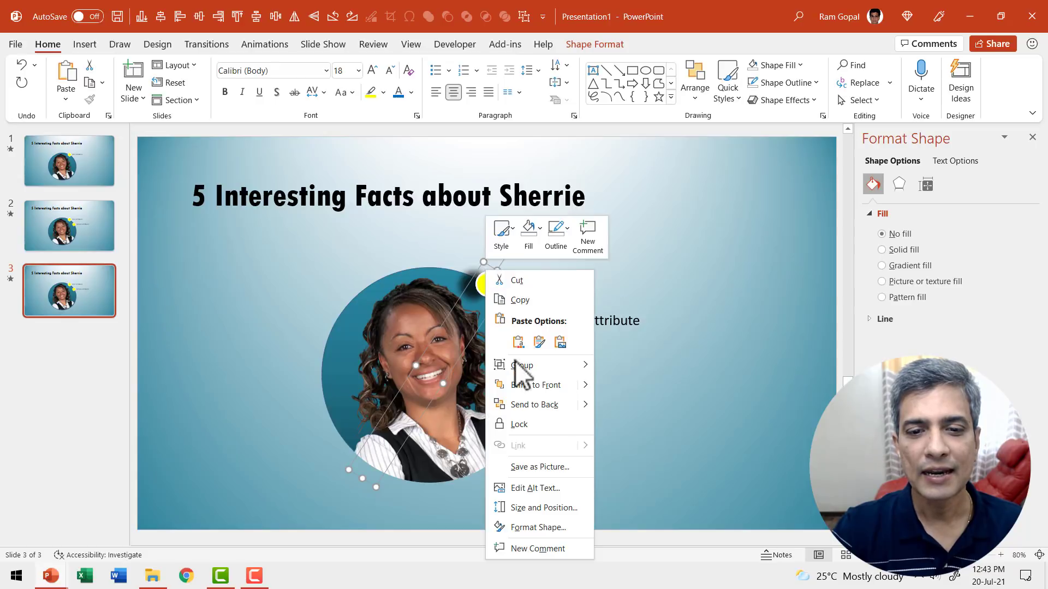
click(528, 385)
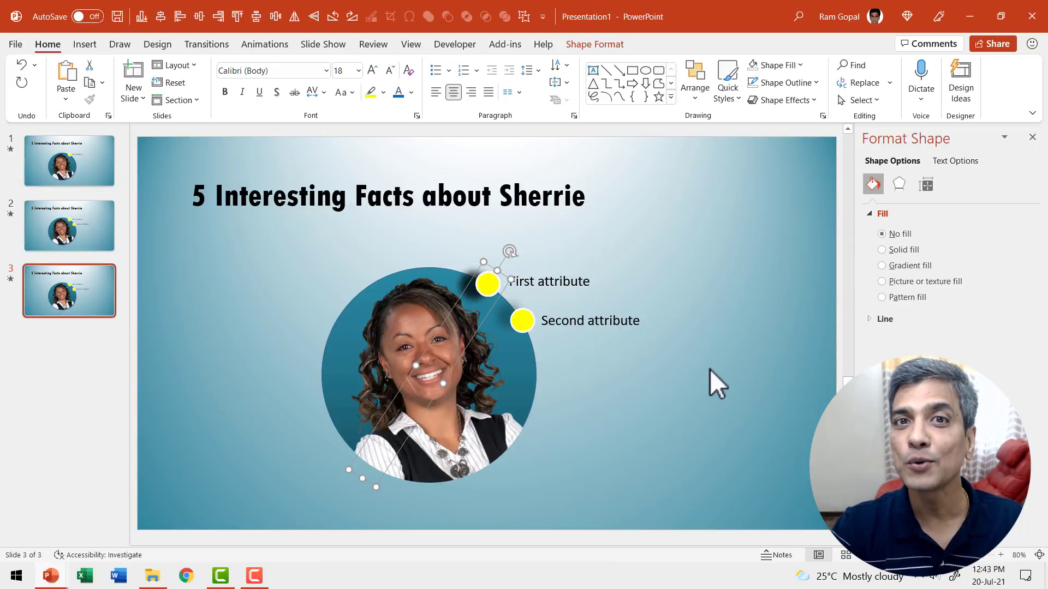
click(926, 185)
click(1019, 263)
drag(1019, 263, 1019, 263)
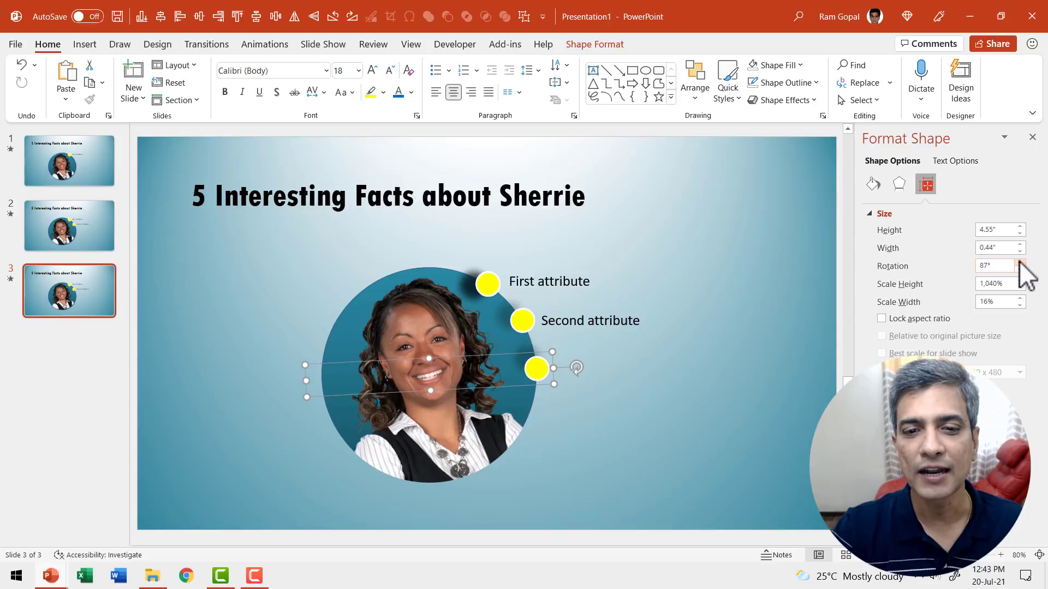
Copy the Second attribute label beside the new dot and change it to 'Third attribute'
click(608, 335)
drag(608, 335, 522, 377)
text(Third)
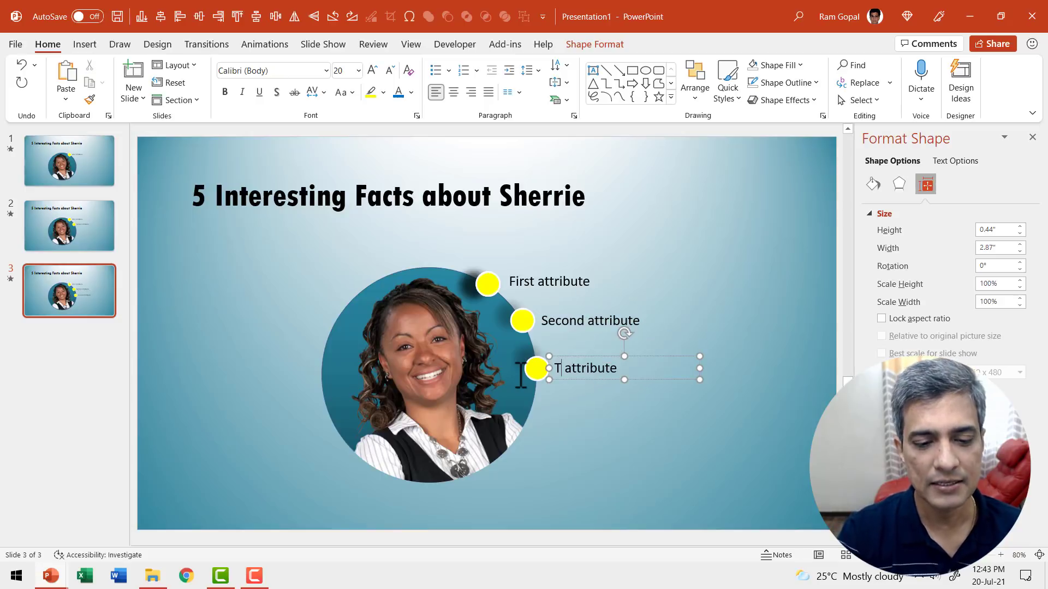
click(750, 313)
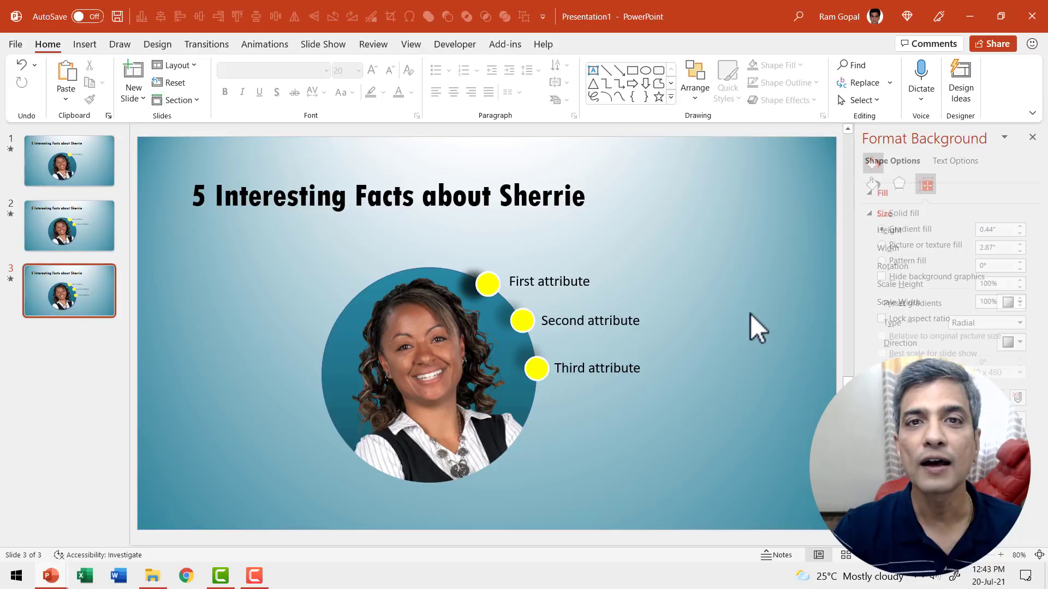
right_click(91, 295)
Duplicate slide 3 as slide 4, bring the yellow dot to front, and rotate it to 119°
click(156, 129)
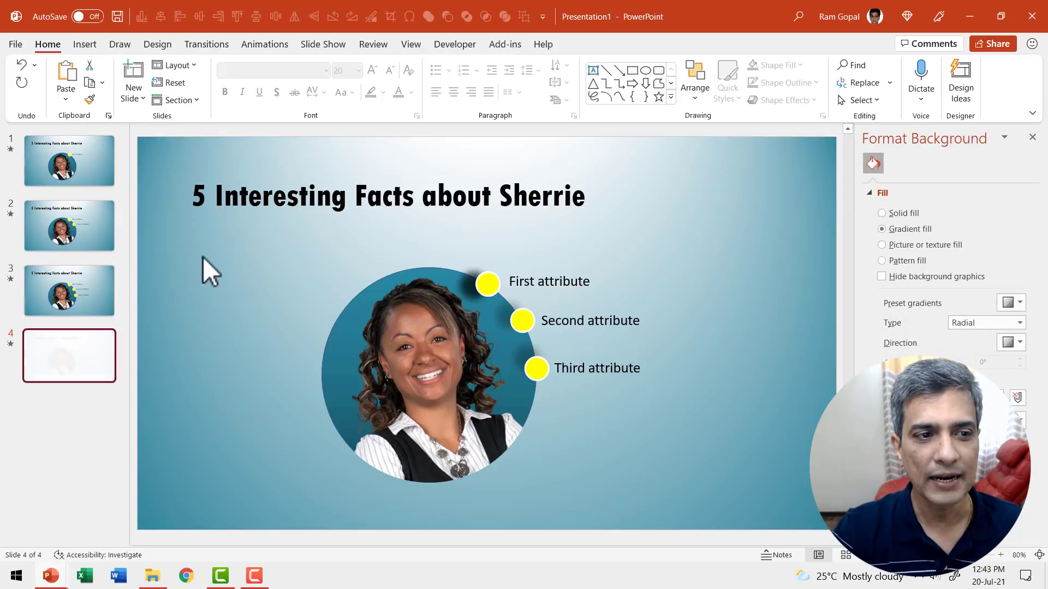
click(497, 286)
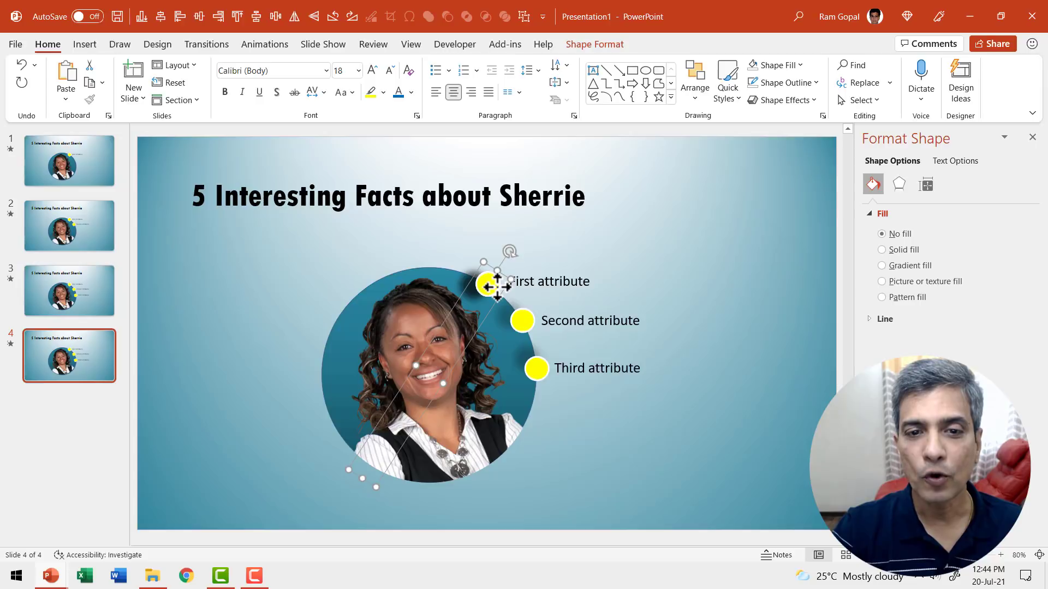
right_click(497, 286)
click(549, 386)
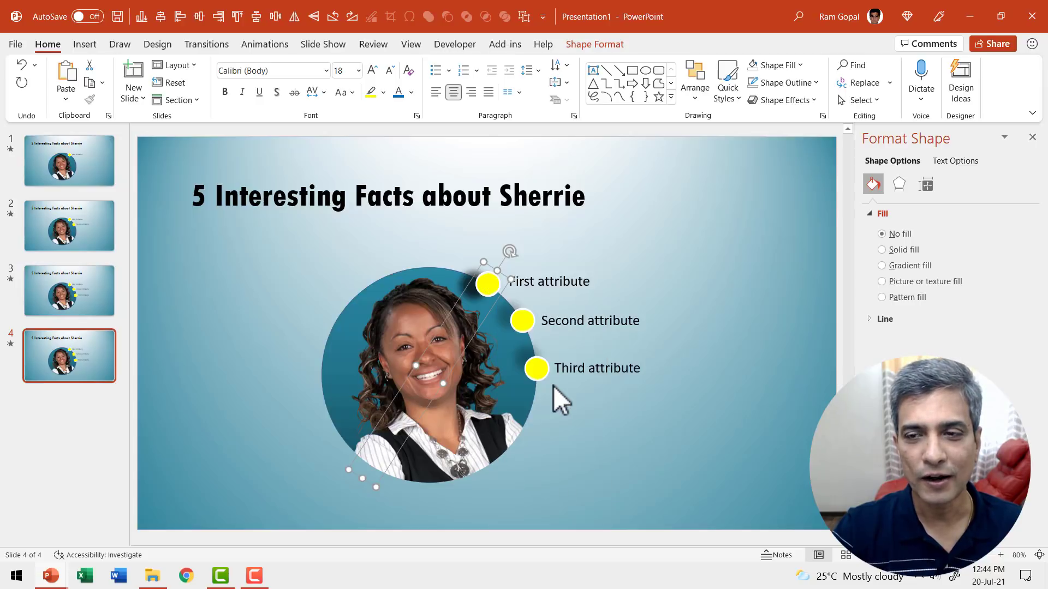
click(927, 186)
drag(1021, 262, 1024, 264)
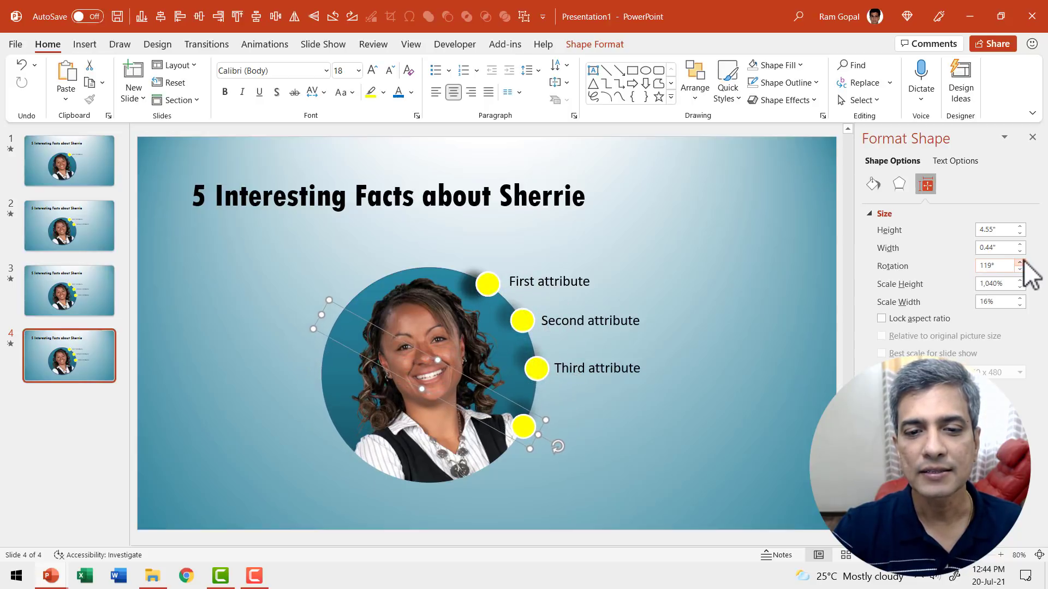
Copy the Third attribute label down beside the fourth dot and retype it as 'Fourth attribute'
click(635, 357)
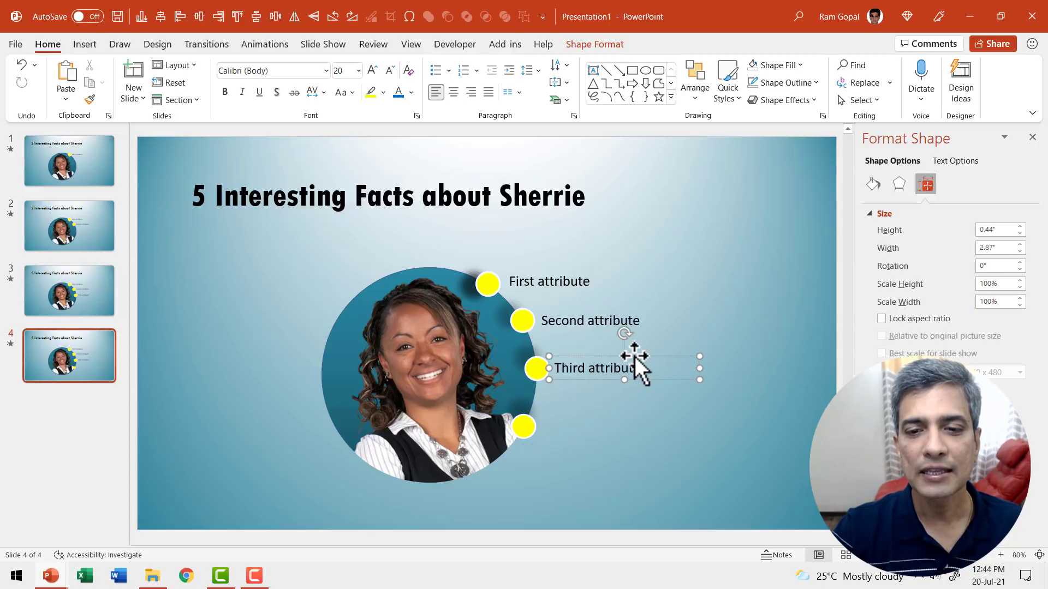
drag(634, 357, 636, 413)
drag(577, 427, 509, 431)
text(Fourth attribute)
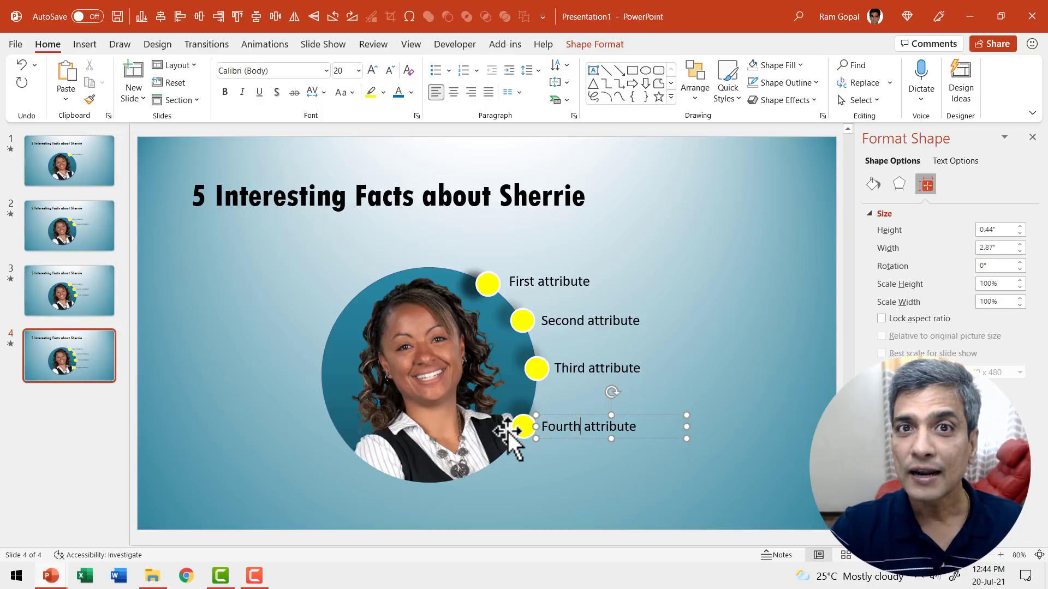